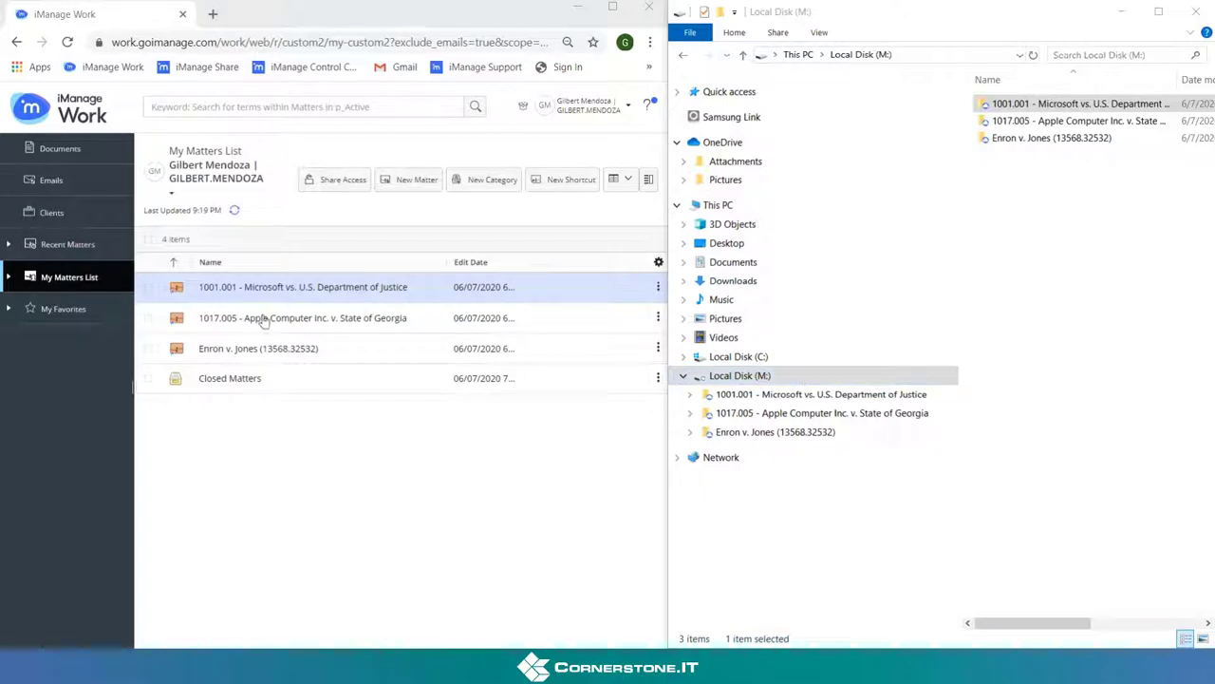
- Expand My Matters List and open the matter 1001.001 - Microsoft vs. U.S. Department of Justice in both iManage Work and the M: drive
{"action": "left_click", "coordinate": [8, 245]}
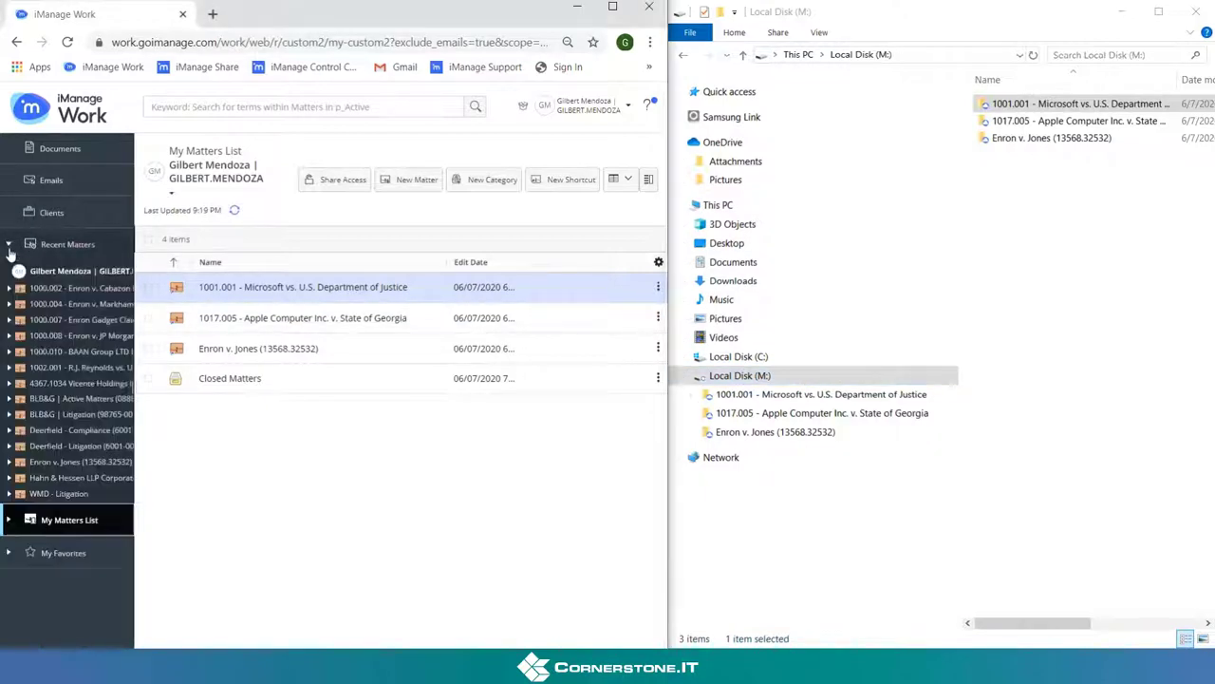
{"action": "left_click", "coordinate": [7, 521]}
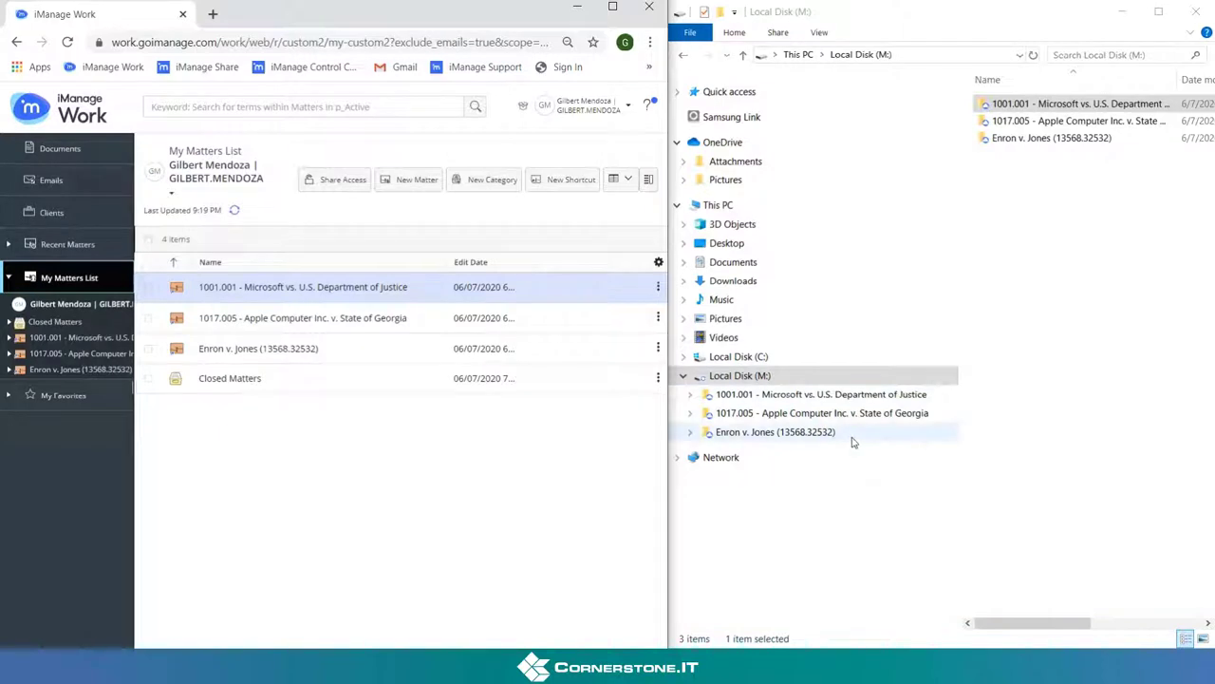
{"action": "left_click", "coordinate": [295, 291]}
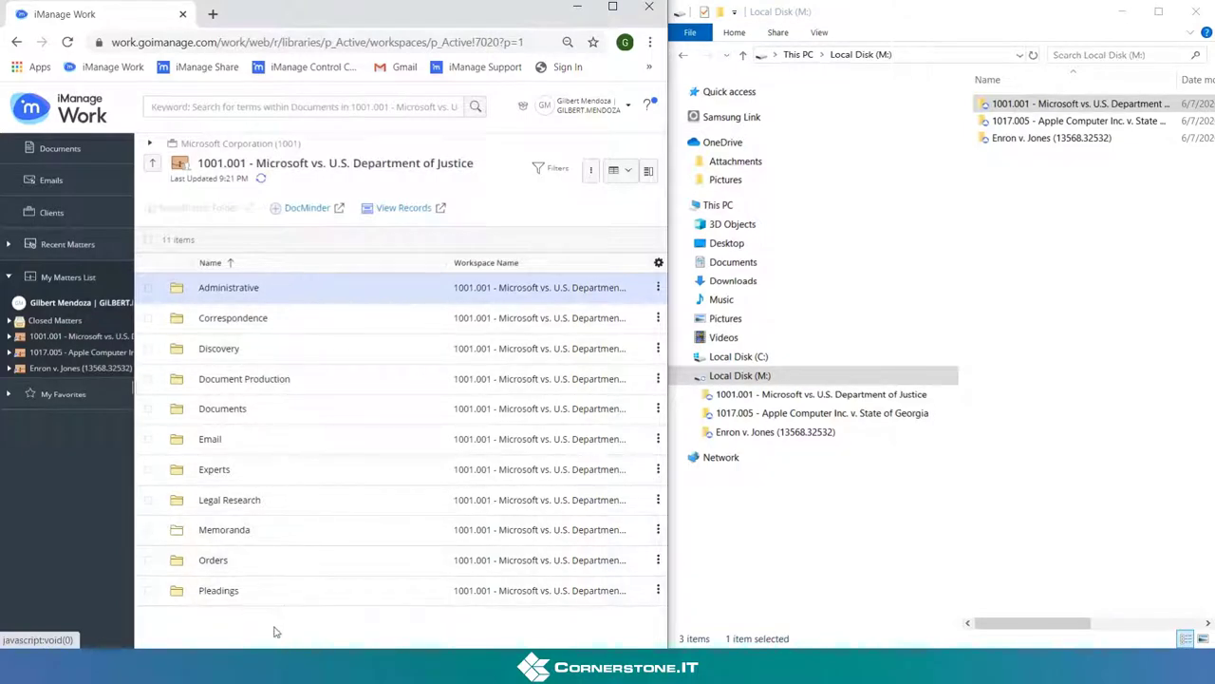
{"action": "double_click", "coordinate": [1007, 106]}
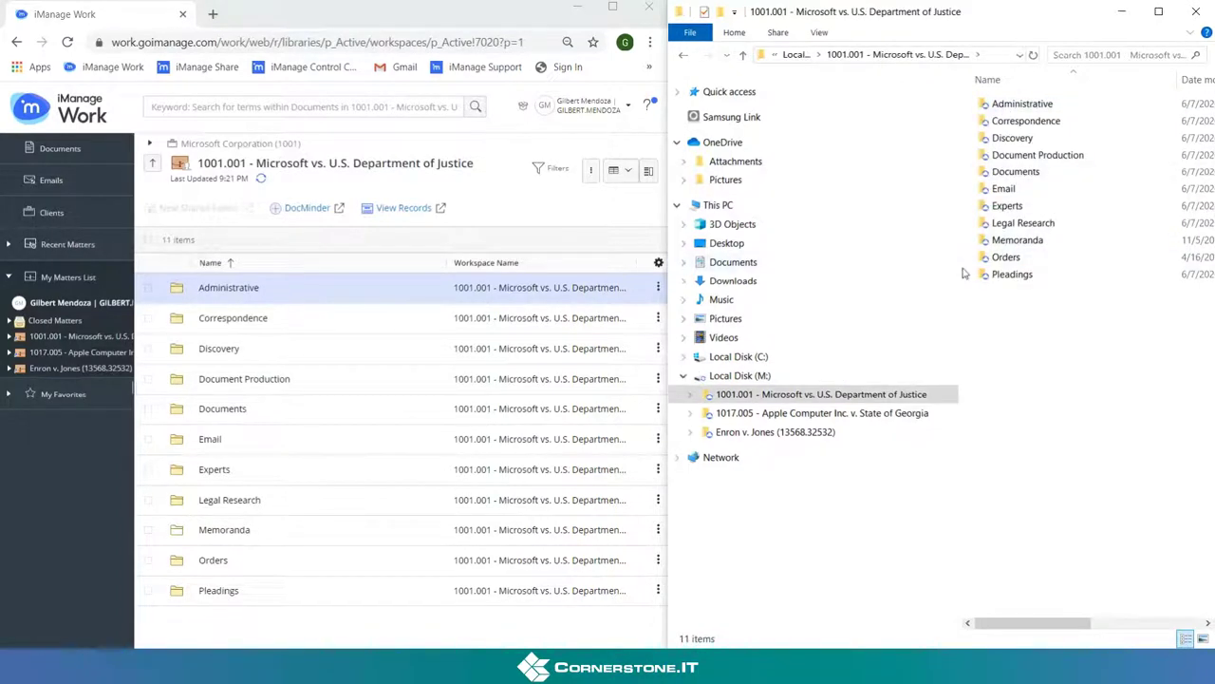
{"action": "left_click_drag", "start_coordinate": [959, 274], "coordinate": [866, 270]}
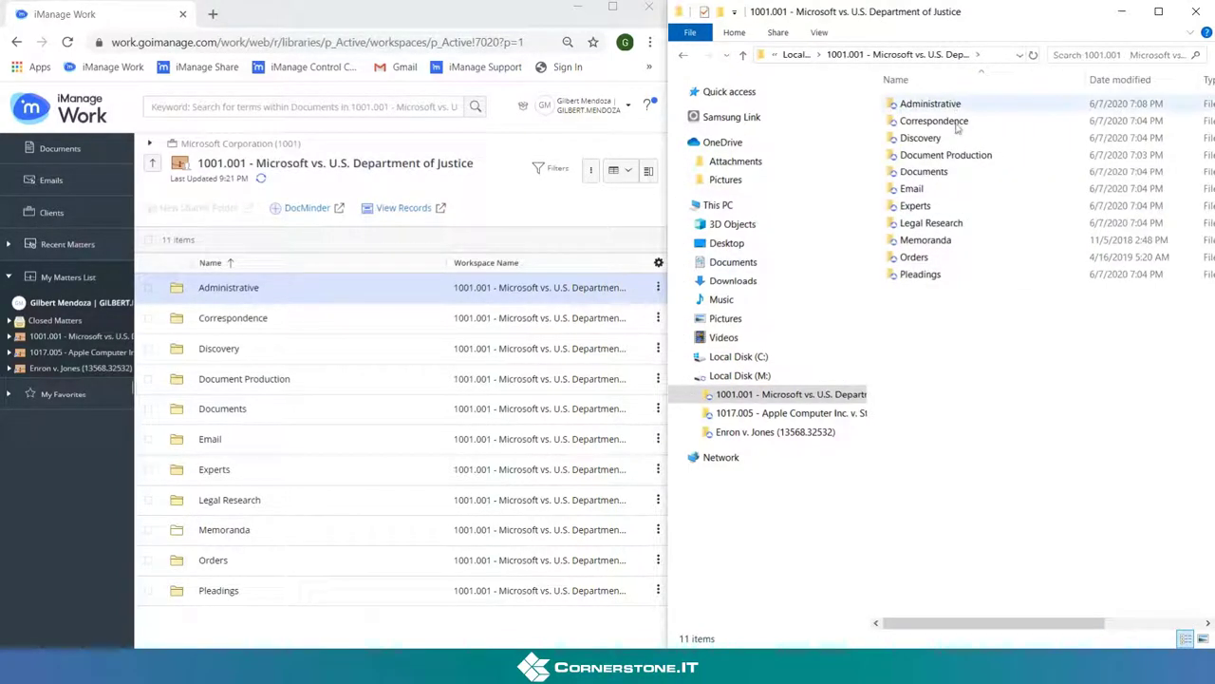
- Open the matter's Administrative folder in both iManage Work and File Explorer
{"action": "left_click", "coordinate": [225, 293]}
{"action": "left_click", "coordinate": [238, 292]}
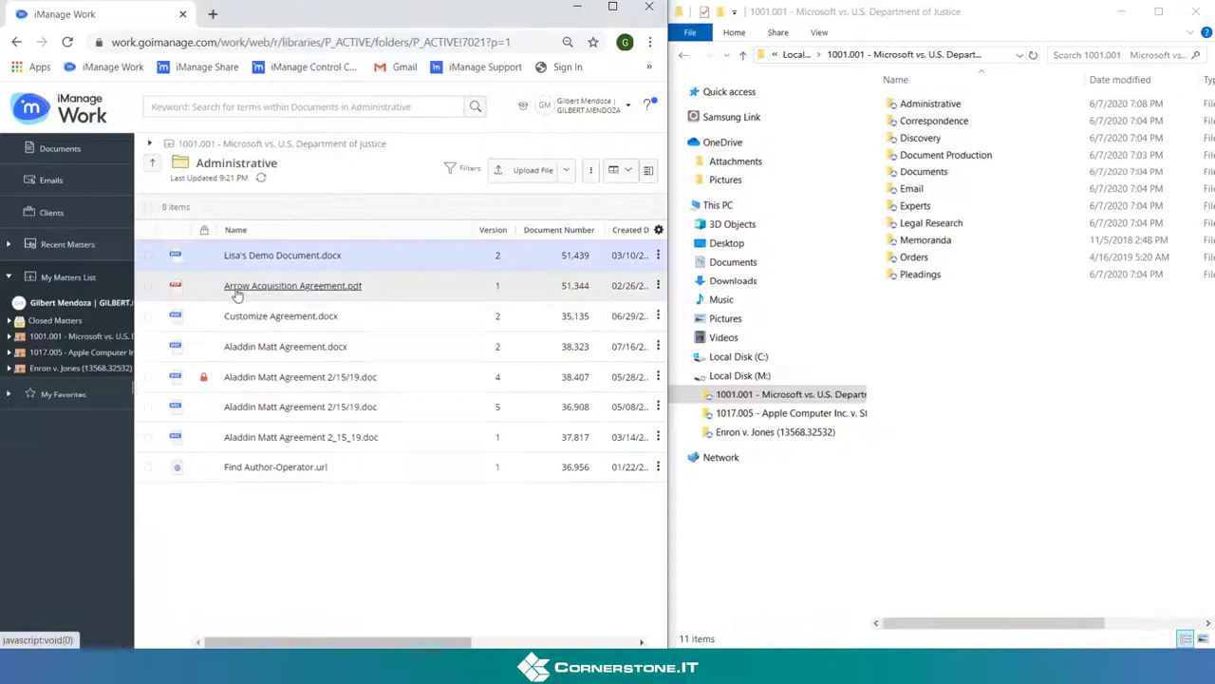
{"action": "double_click", "coordinate": [926, 106]}
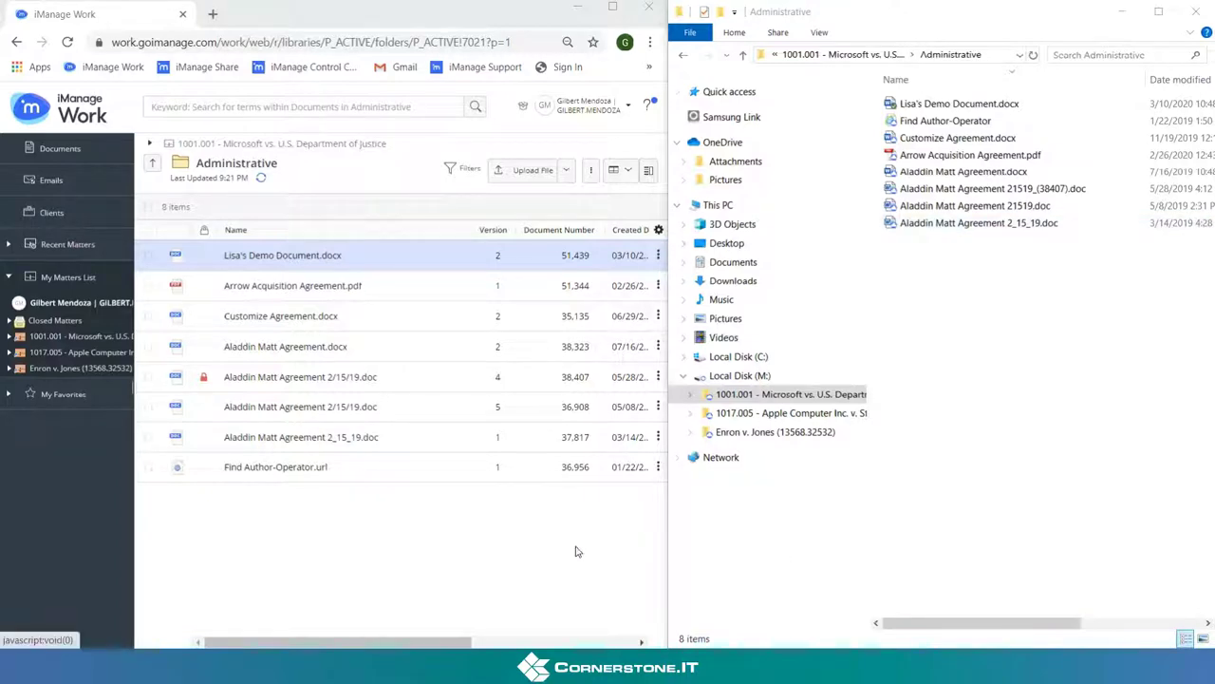
- Switch to the local iManage Drive folder and examine the Documents and Tiffs subfolders inside Document Review
{"action": "mouse_move", "coordinate": [530, 576]}
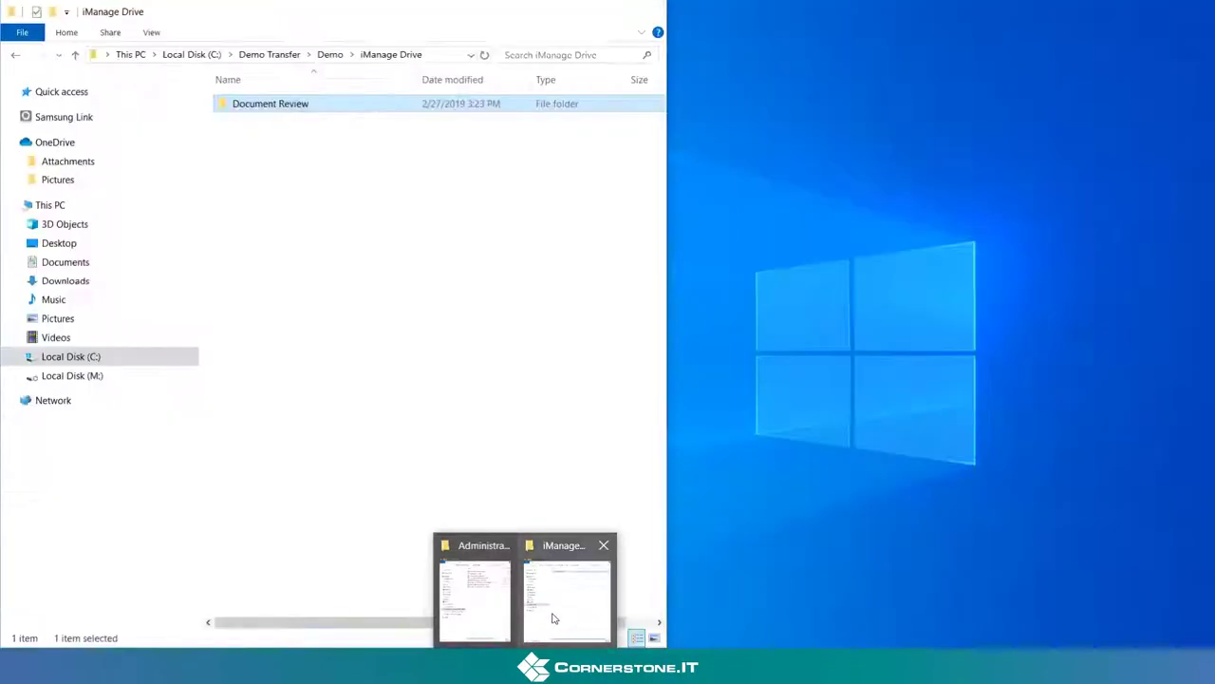
{"action": "left_click", "coordinate": [555, 619]}
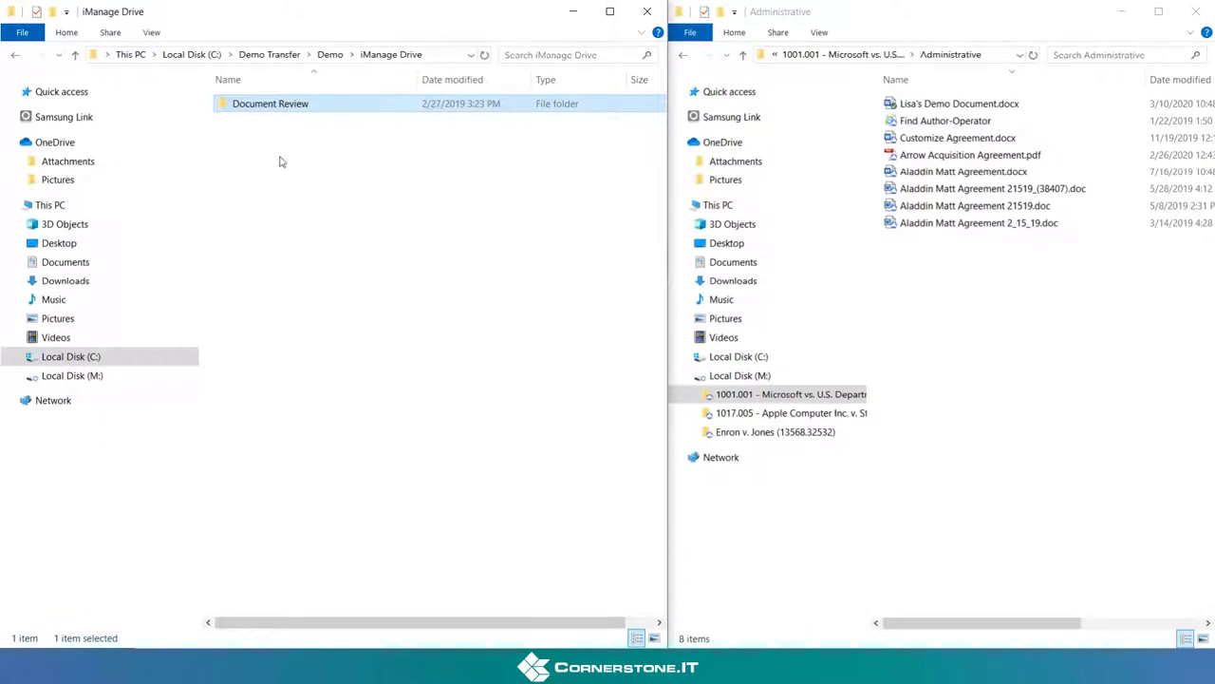
{"action": "double_click", "coordinate": [260, 111]}
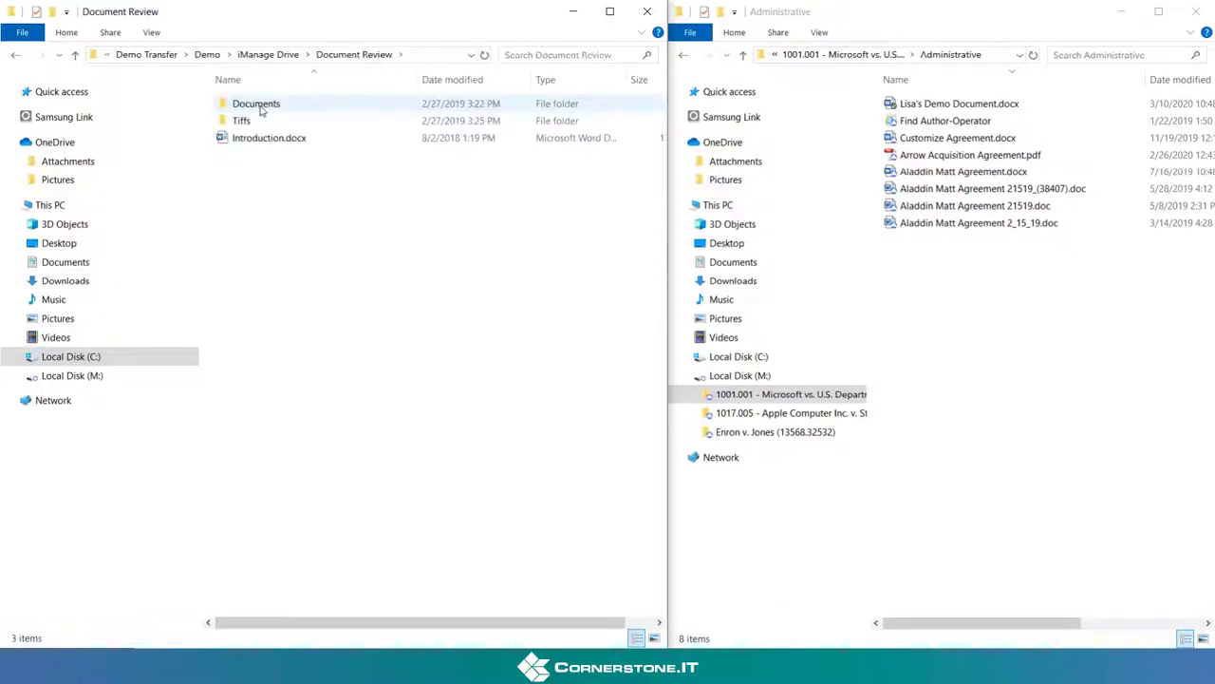
{"action": "double_click", "coordinate": [253, 108]}
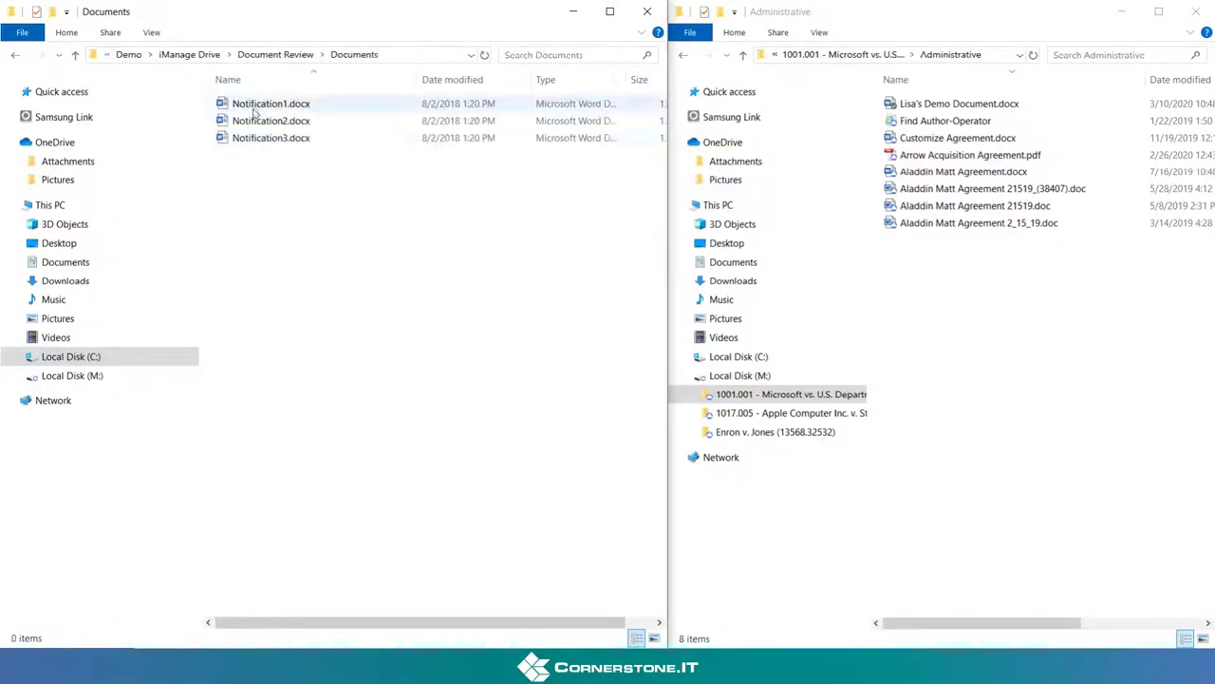
{"action": "key", "text": "alt+Left"}
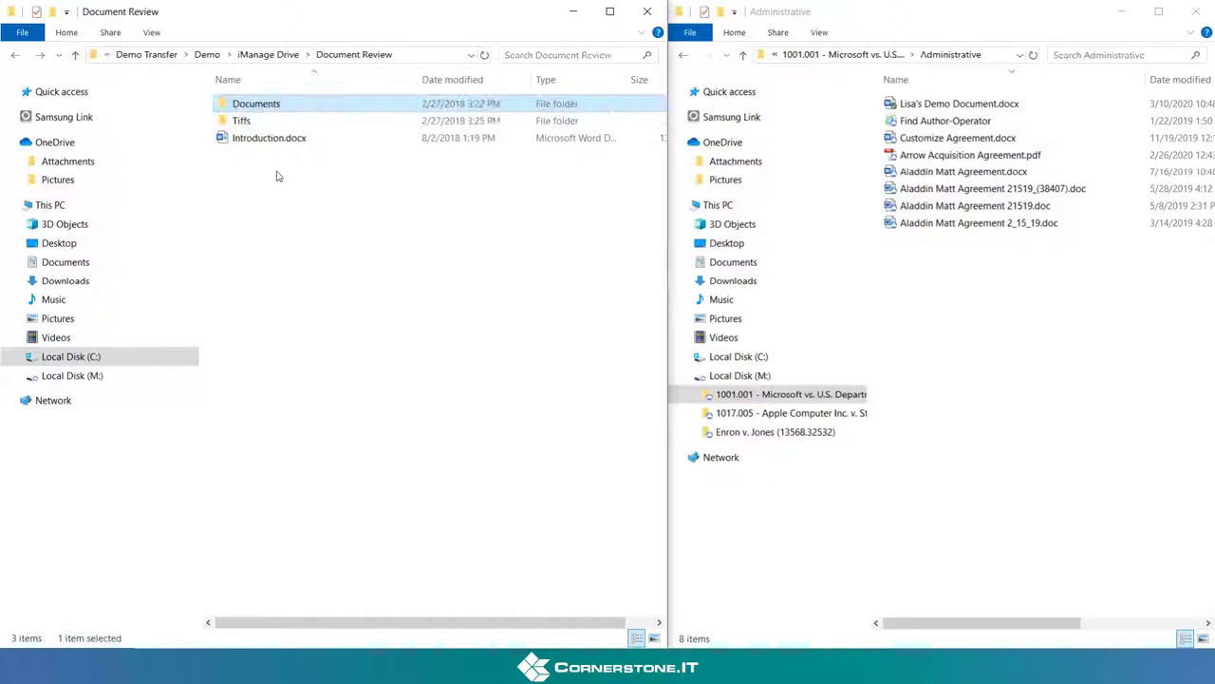
{"action": "double_click", "coordinate": [249, 123]}
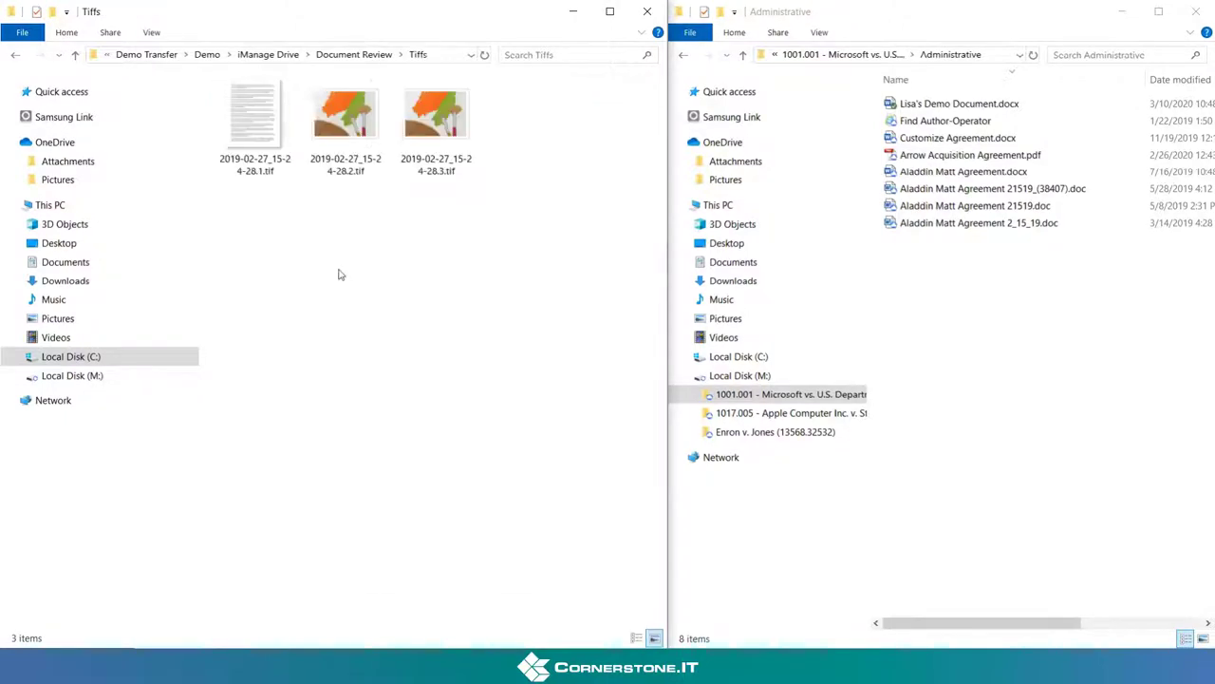
{"action": "key", "text": "alt+Left"}
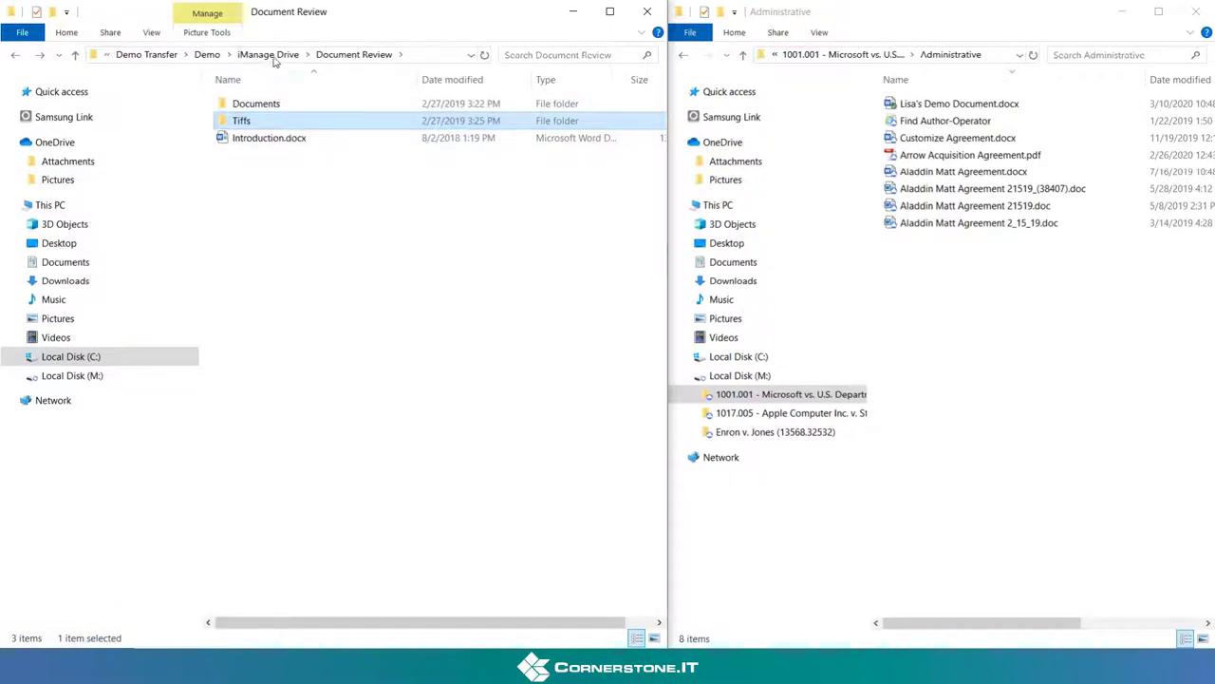
{"action": "key", "text": "alt+Left"}
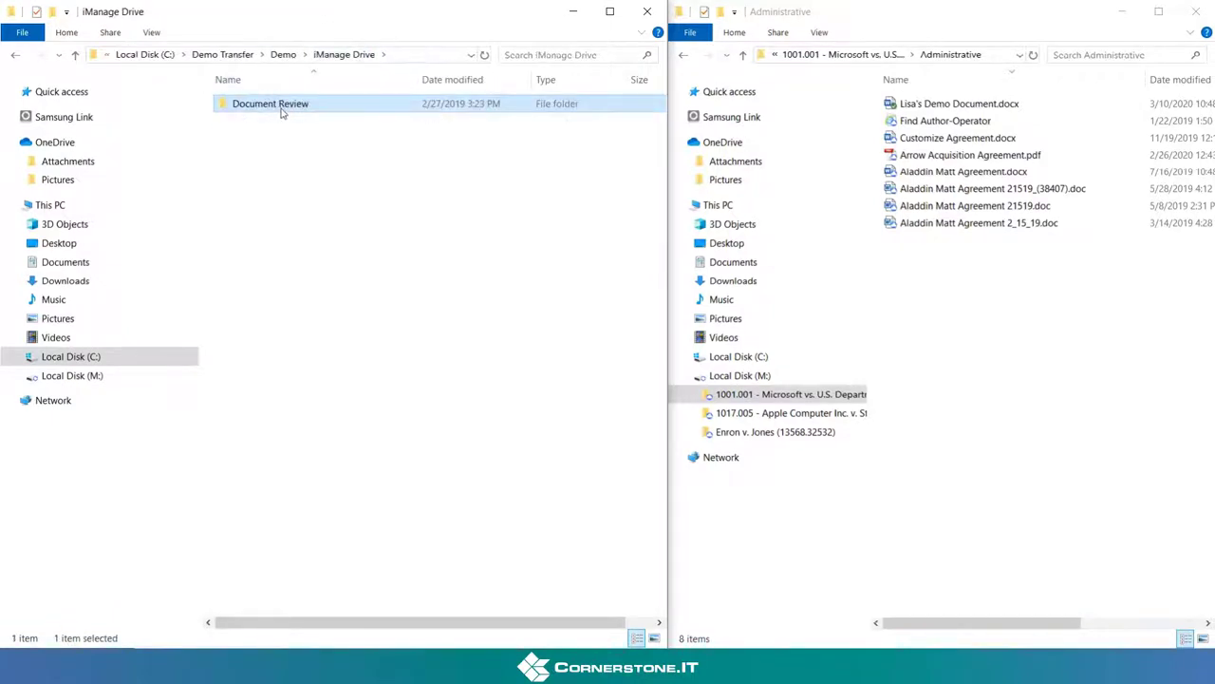
- Copy the local Document Review folder into the matter's Administrative folder on the M: drive and check the copied Documents subfolder
{"action": "mouse_move", "coordinate": [265, 108]}
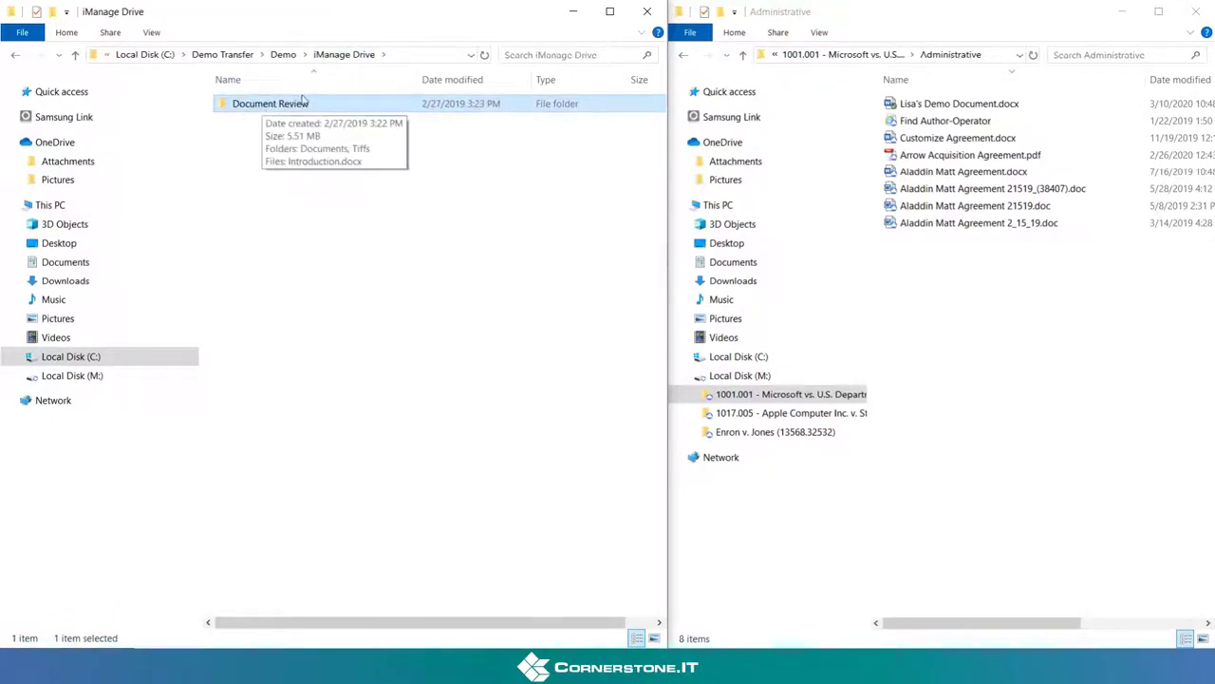
{"action": "left_click_drag", "start_coordinate": [256, 110], "coordinate": [979, 337]}
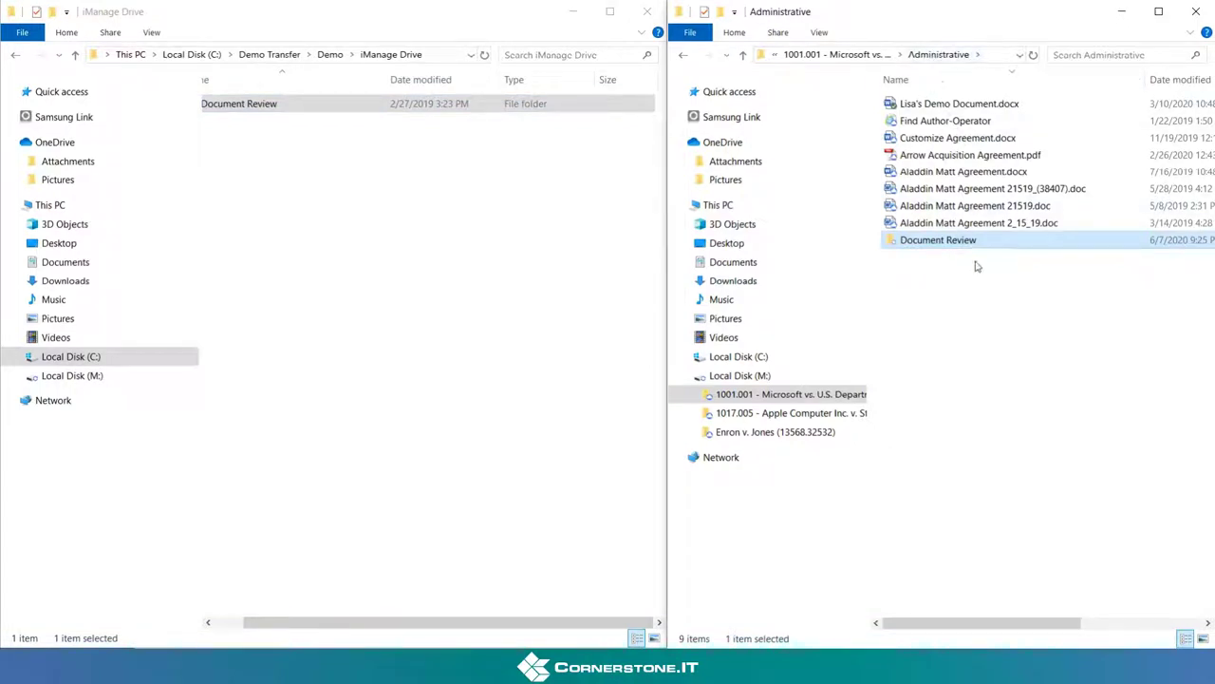
{"action": "double_click", "coordinate": [927, 246]}
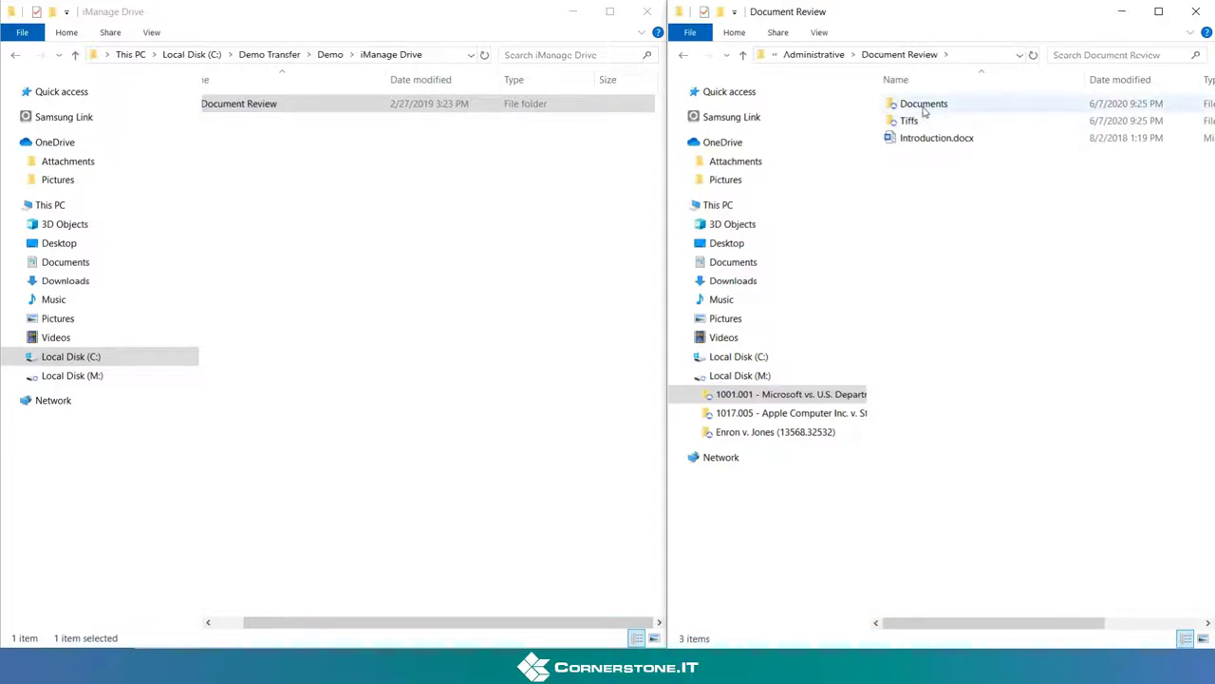
{"action": "left_click", "coordinate": [923, 109]}
{"action": "double_click", "coordinate": [924, 106]}
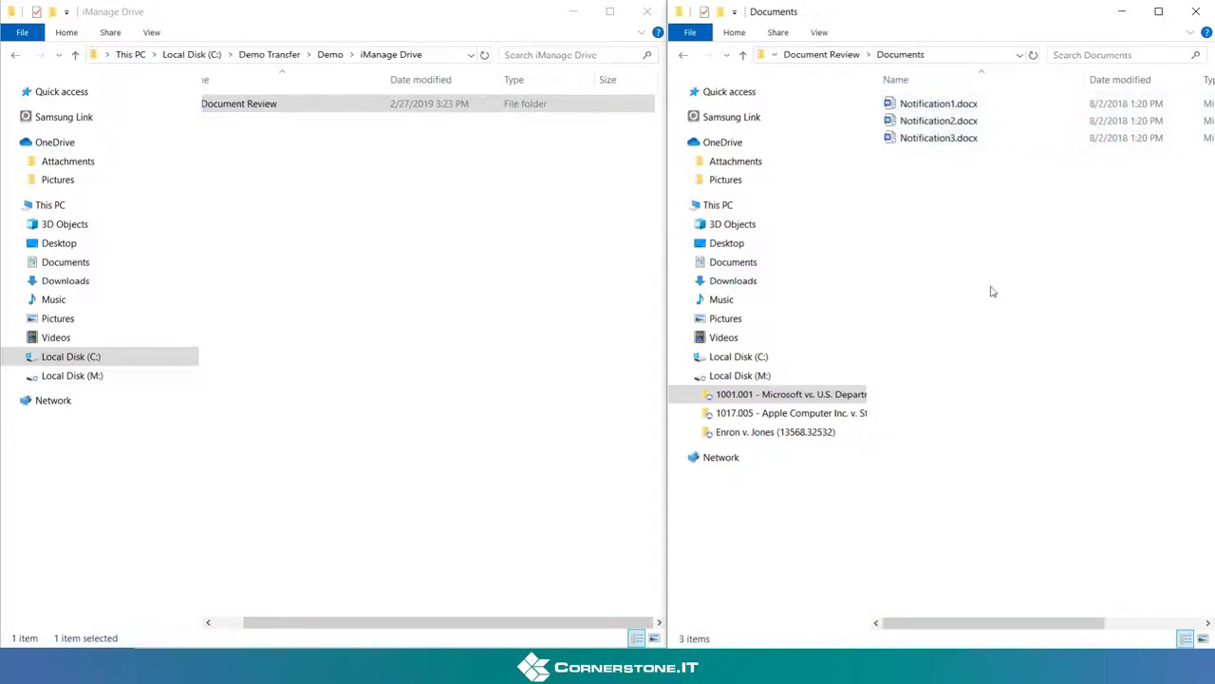
{"action": "key", "text": "alt+Left"}
{"action": "key", "text": "alt+Left"}
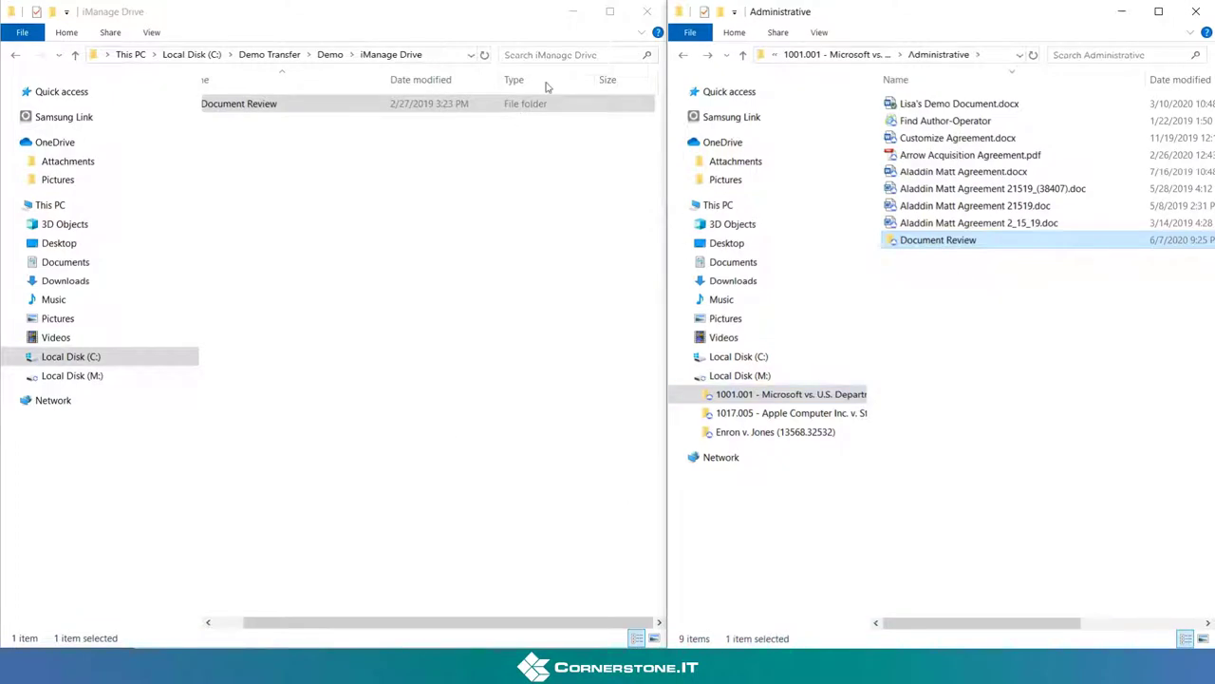
- Refresh the Administrative folder in iManage Work and compare the contents of Document Review there with those on the M: drive
{"action": "left_click", "coordinate": [574, 12]}
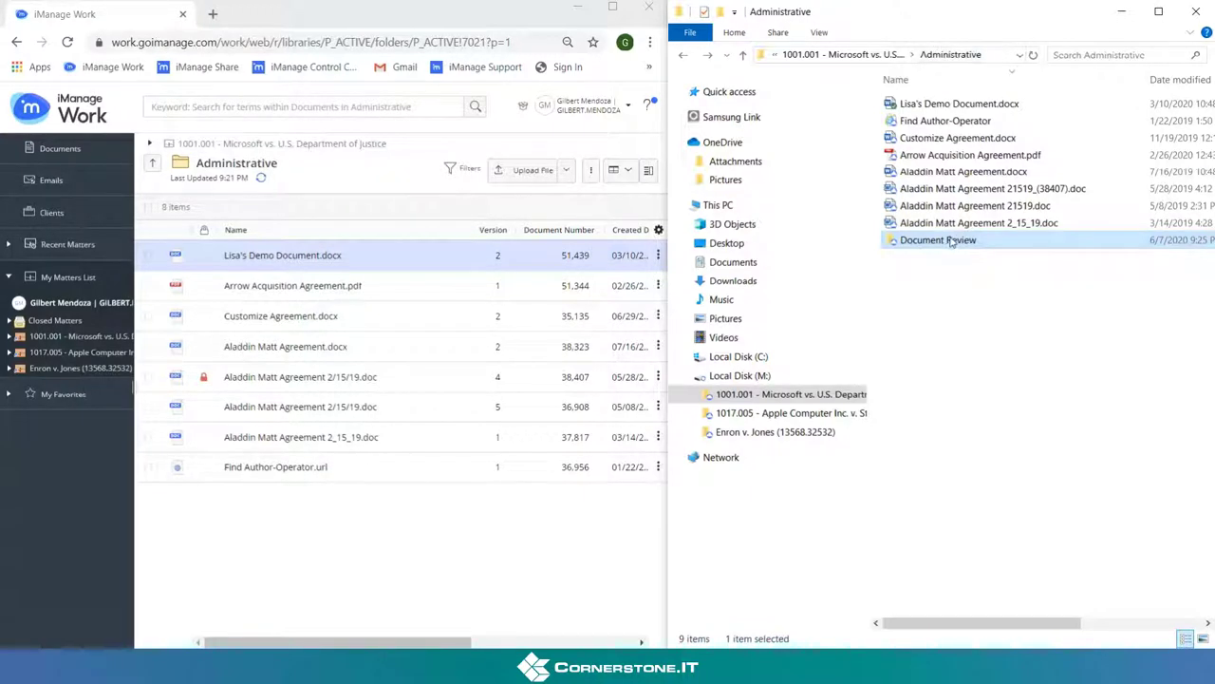
{"action": "left_click", "coordinate": [262, 179]}
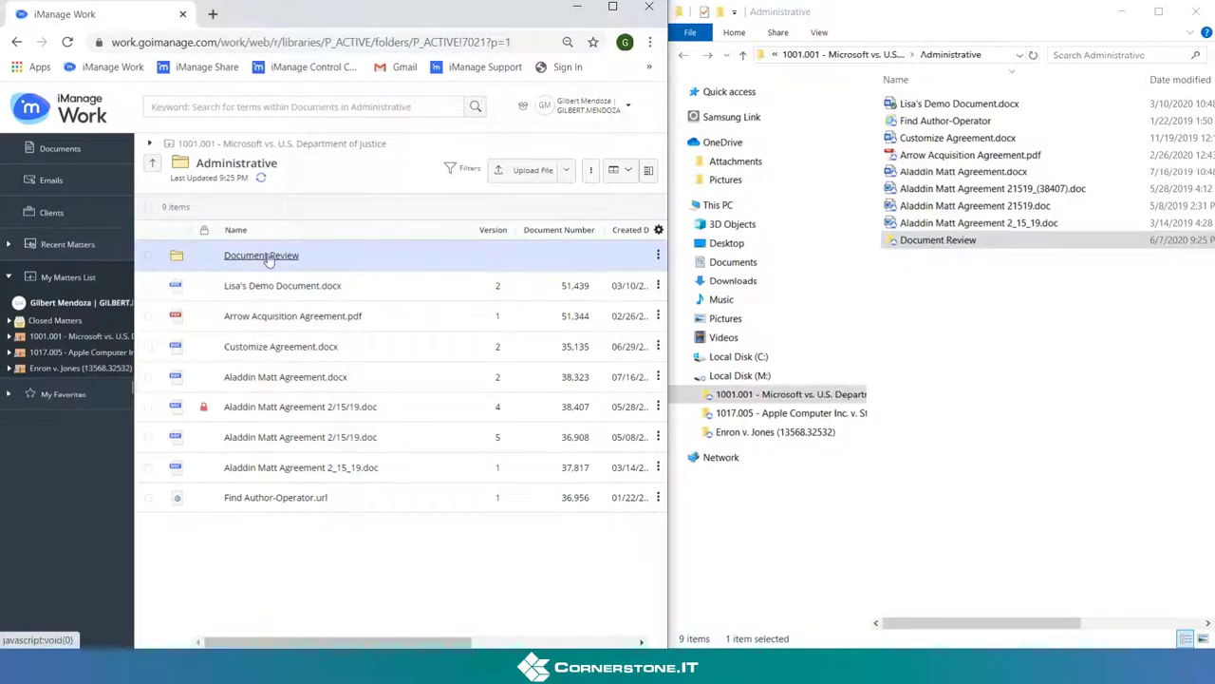
{"action": "left_click", "coordinate": [269, 257]}
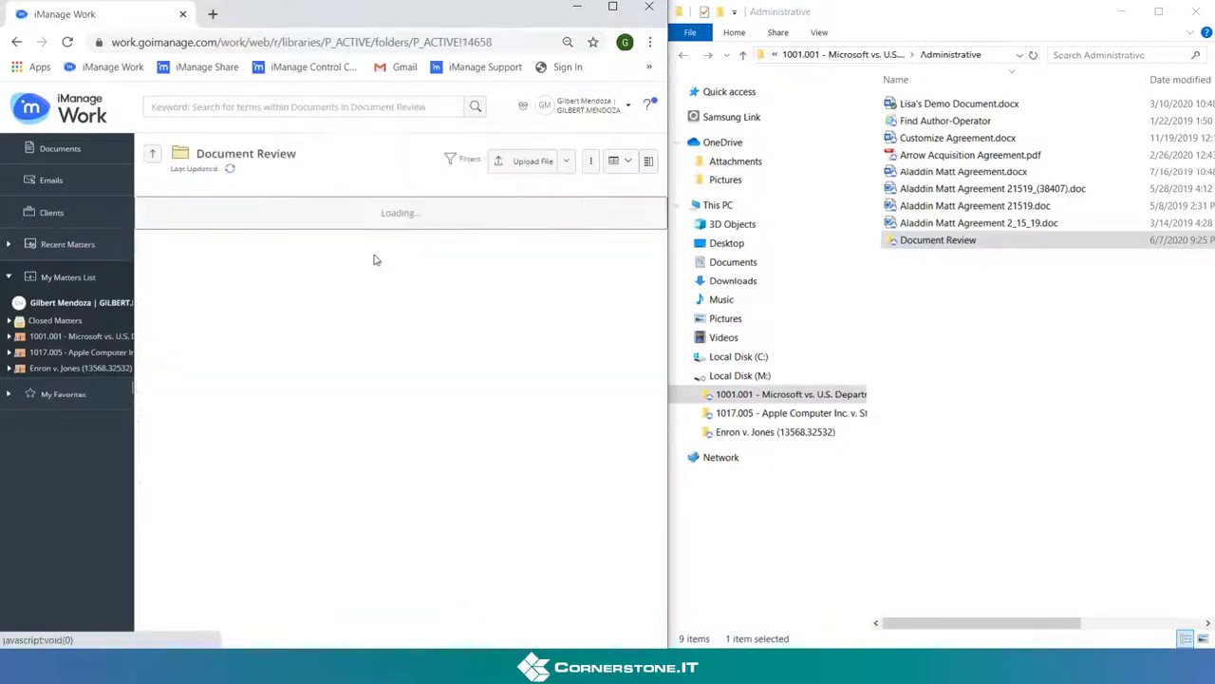
{"action": "double_click", "coordinate": [935, 240]}
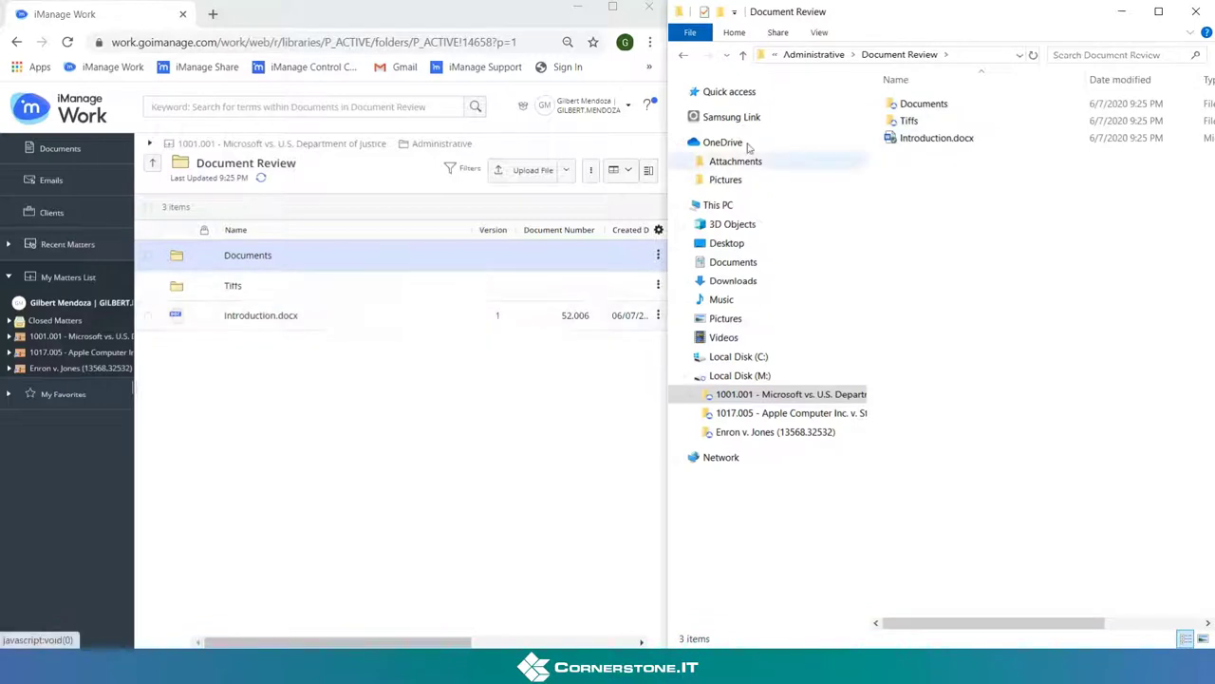
{"action": "double_click", "coordinate": [912, 105]}
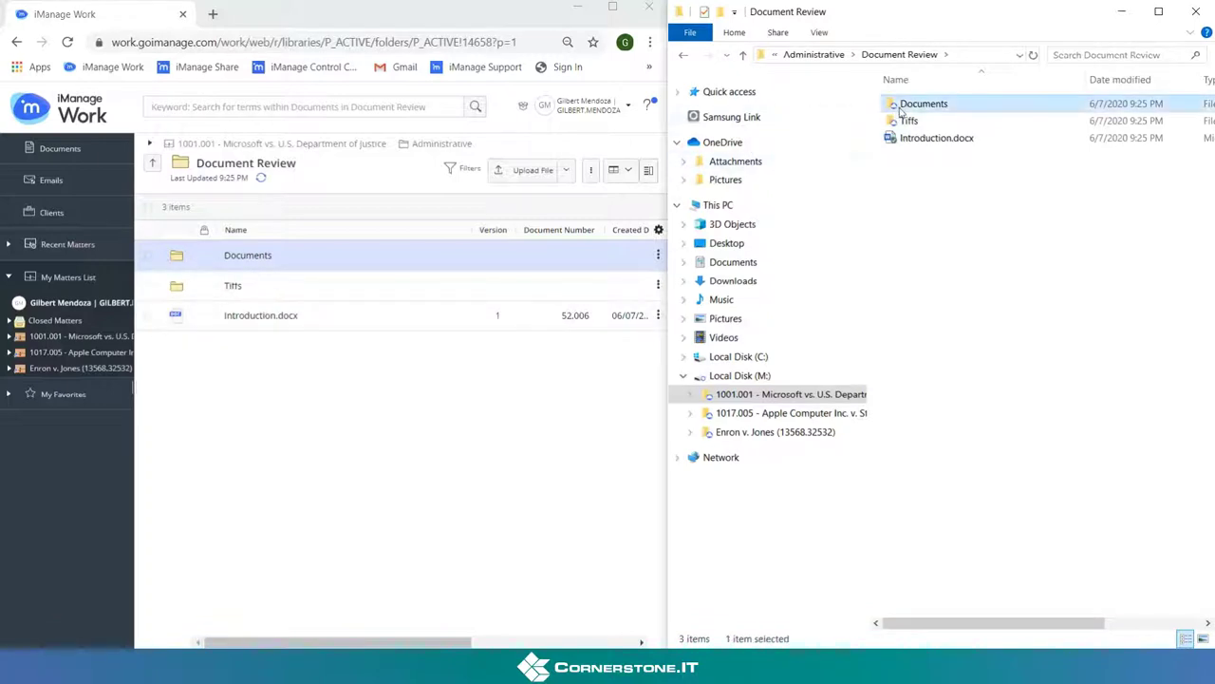
{"action": "left_click", "coordinate": [241, 262]}
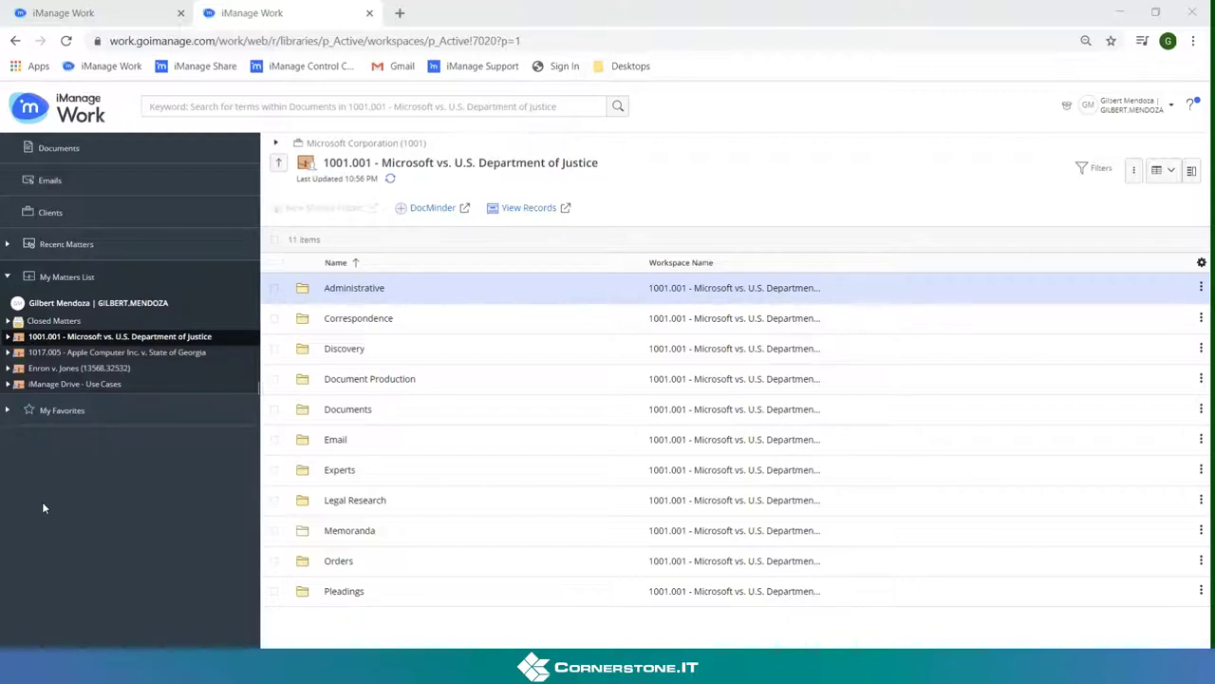
- Open the matter's Discovery folder in iManage Work and look through its list of documents
{"action": "left_click", "coordinate": [345, 353]}
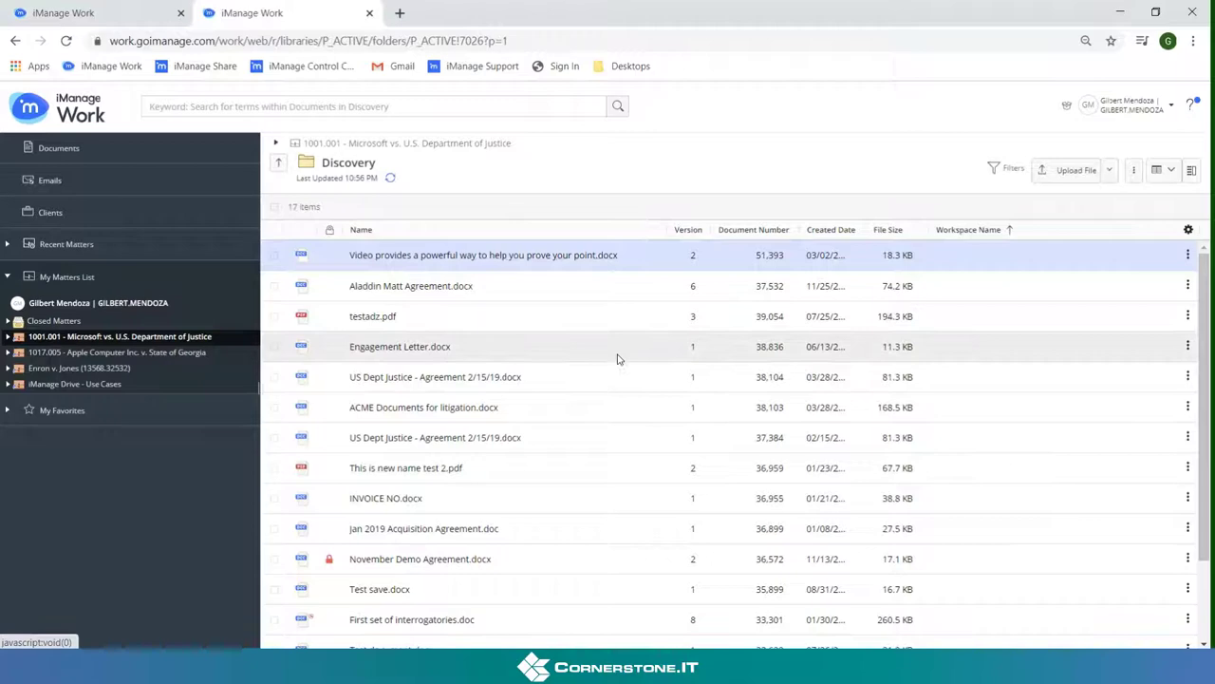
{"action": "scroll", "coordinate": [618, 399], "scroll_direction": "down", "scroll_amount": 3}
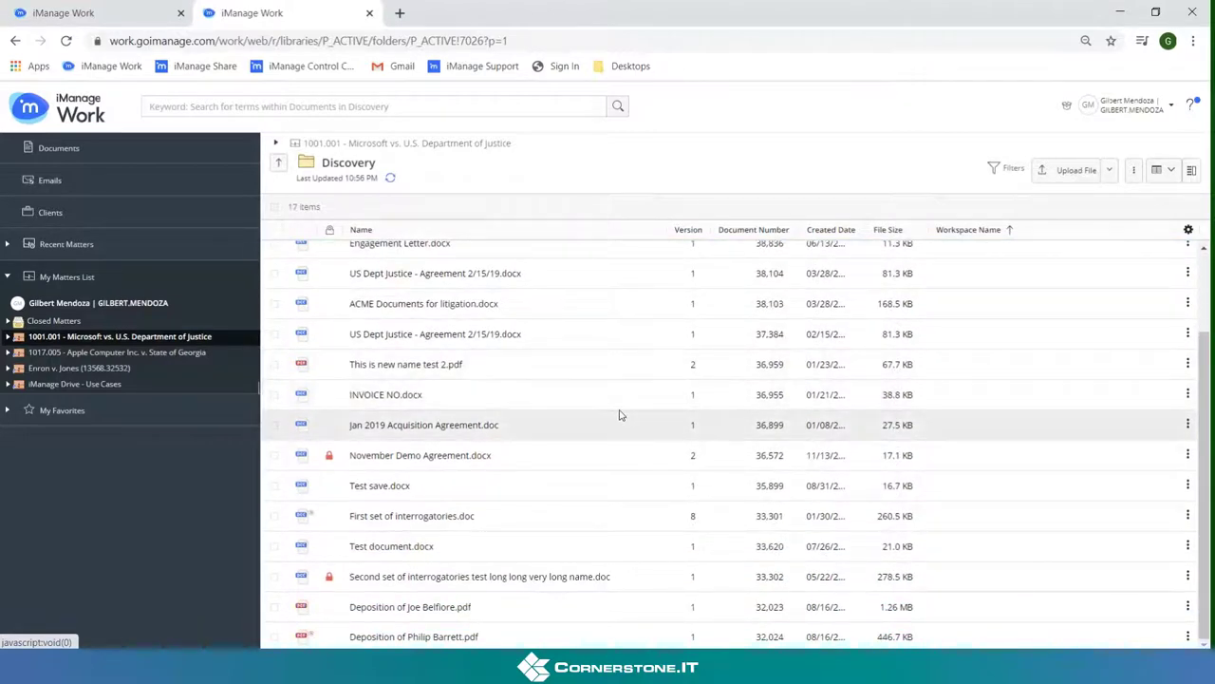
{"action": "scroll", "coordinate": [618, 414], "scroll_direction": "up", "scroll_amount": 3}
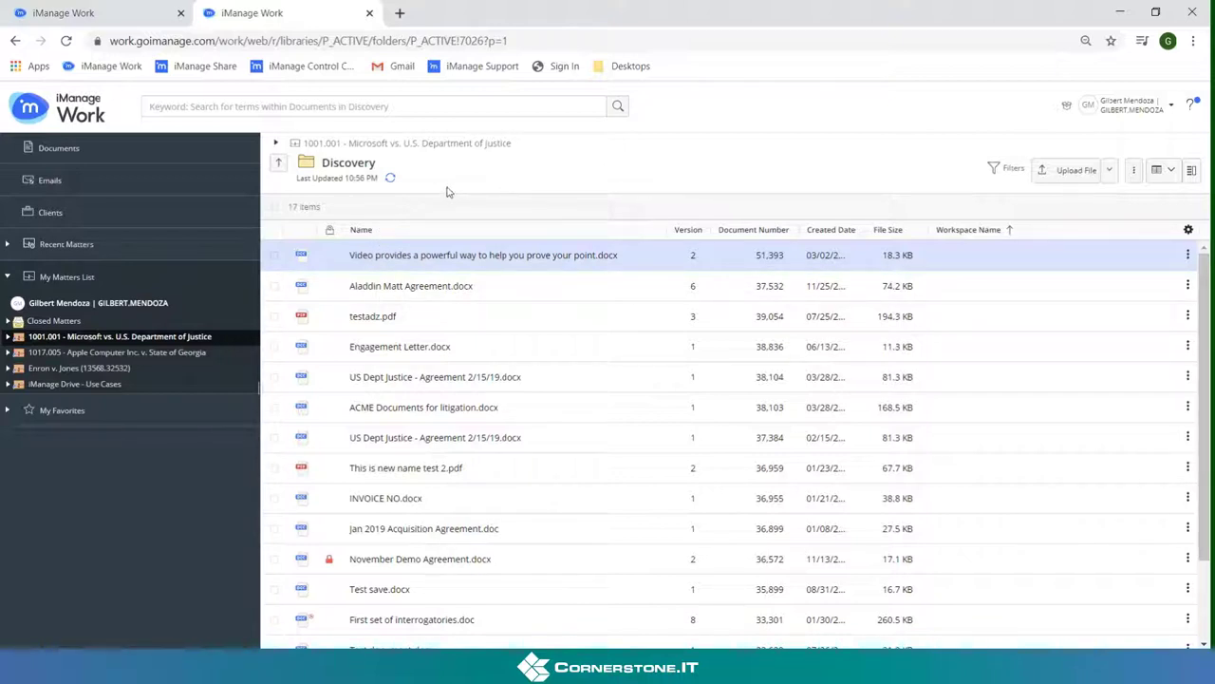
- Switch to File Explorer and open the Documents folder under Administrative > Document Review of matter 1001.001 on the M: drive
{"action": "left_click", "coordinate": [522, 670]}
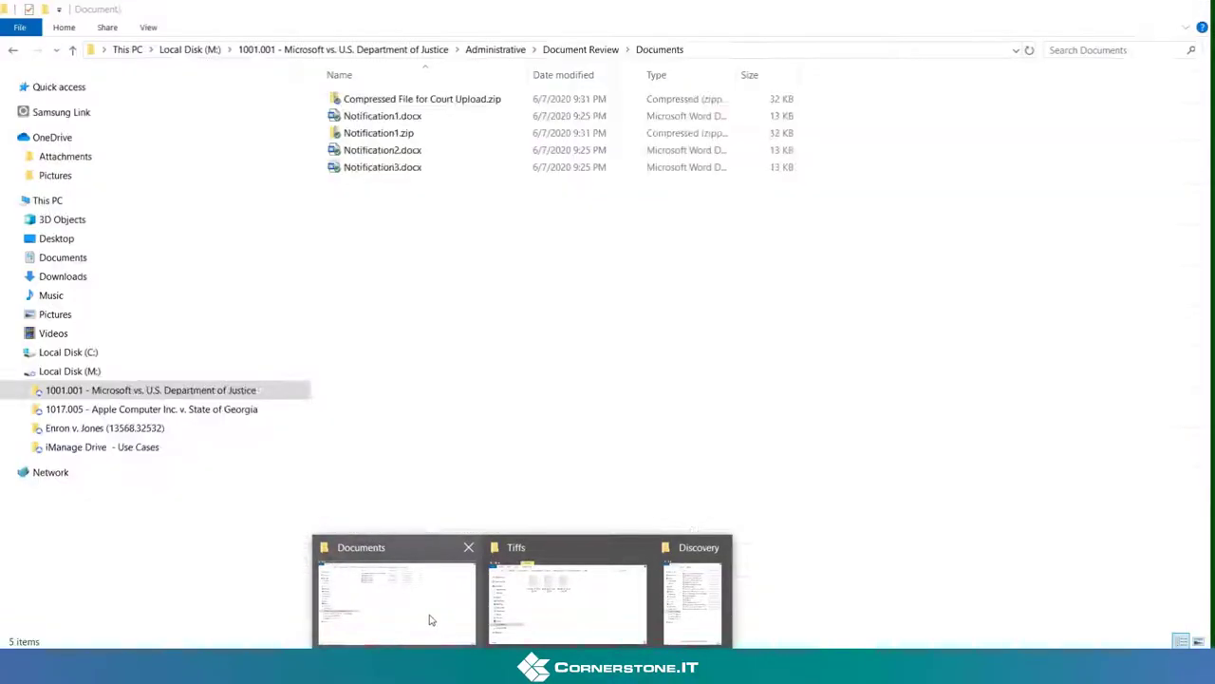
{"action": "left_click", "coordinate": [428, 618]}
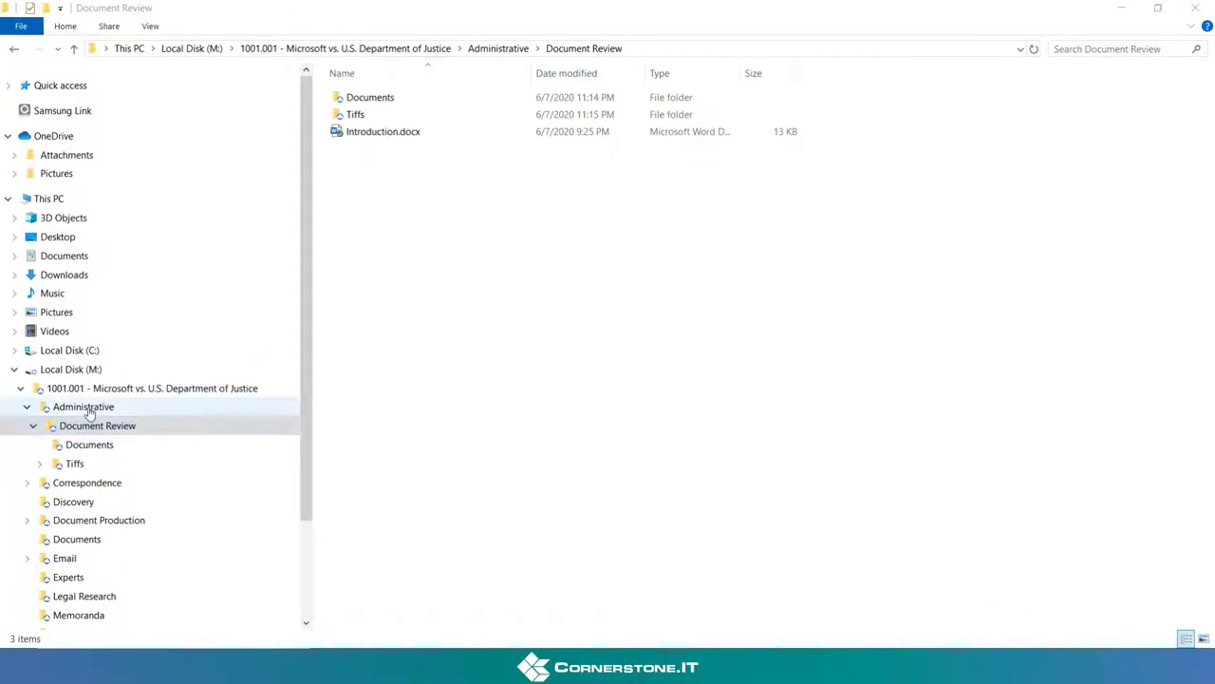
{"action": "left_click", "coordinate": [502, 49]}
{"action": "left_click", "coordinate": [501, 49]}
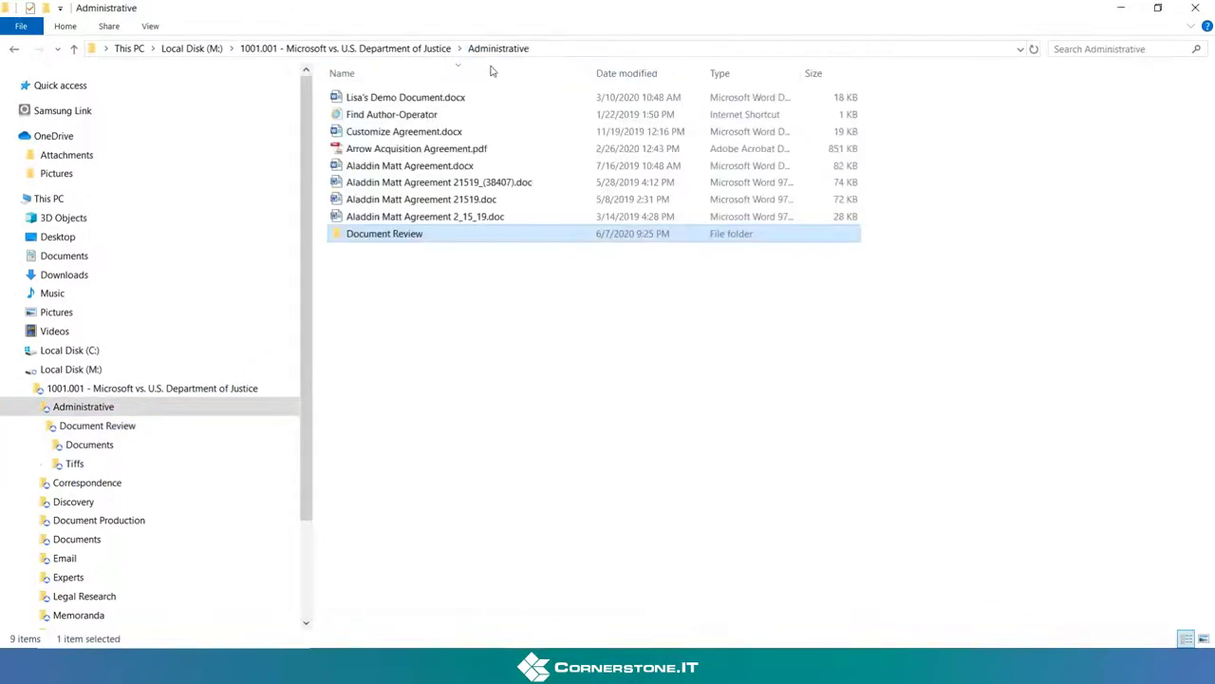
{"action": "double_click", "coordinate": [378, 238]}
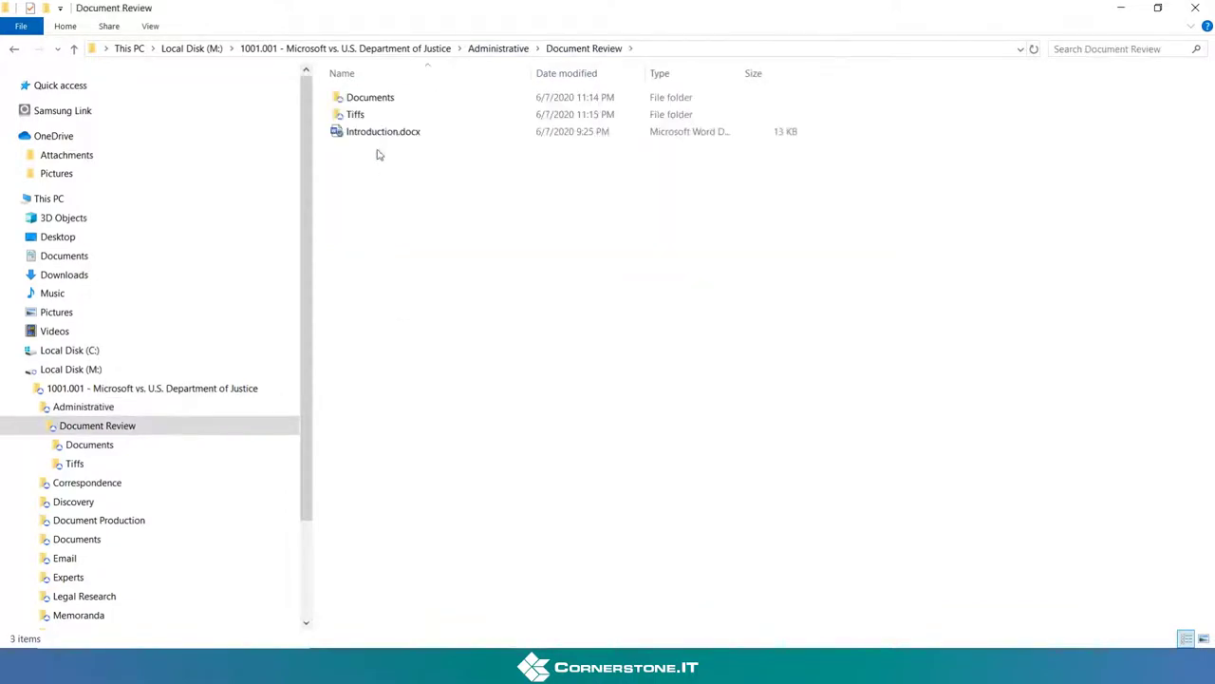
{"action": "double_click", "coordinate": [382, 99]}
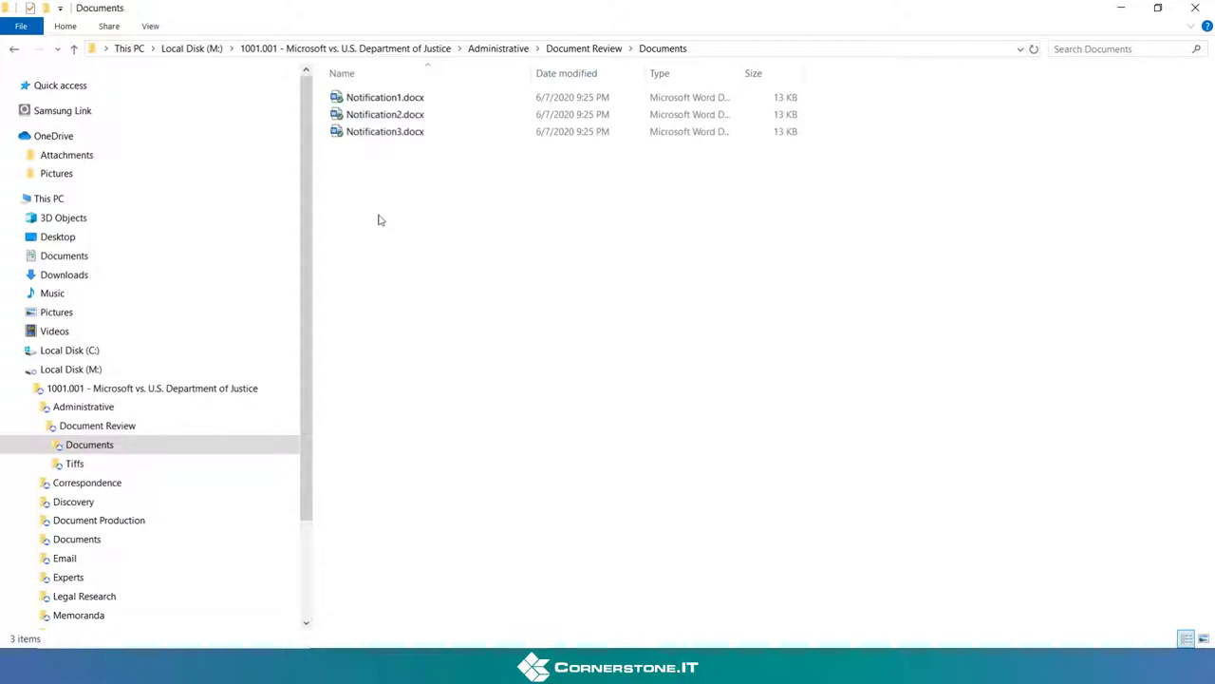
- Compress Notification1.docx, Notification2.docx and Notification3.docx in the Documents folder into a single zipped folder
{"action": "left_click", "coordinate": [392, 99]}
{"action": "left_click", "coordinate": [392, 133], "text": "shift"}
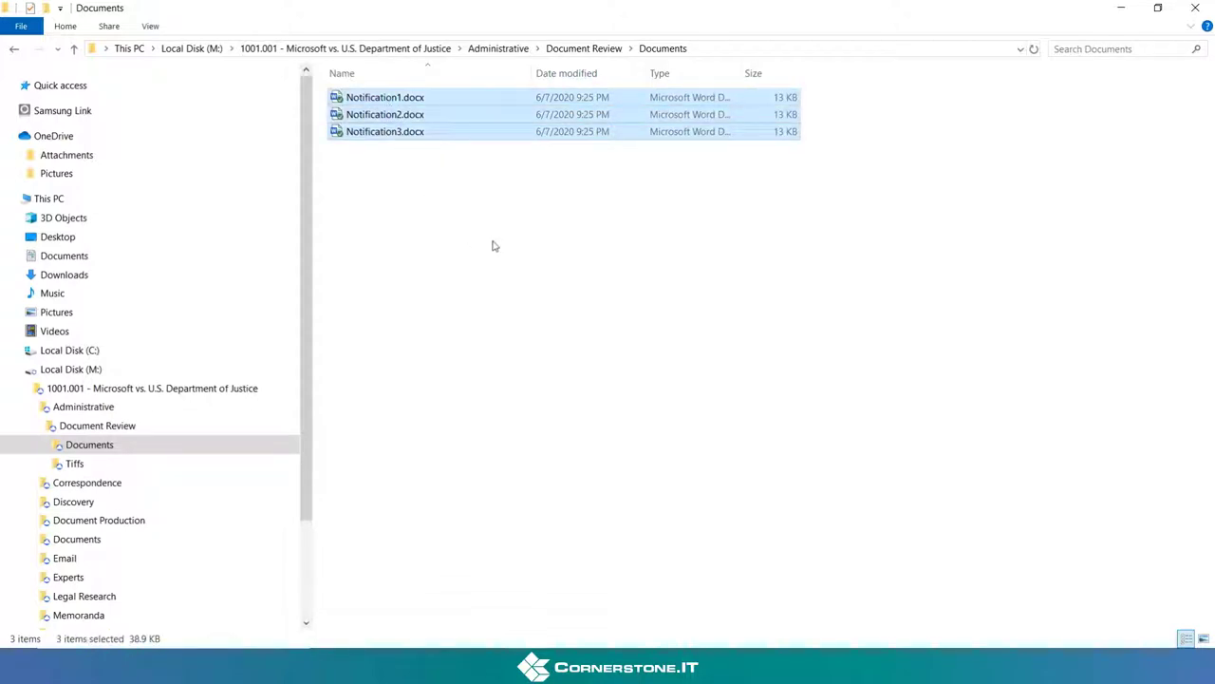
{"action": "right_click", "coordinate": [401, 134]}
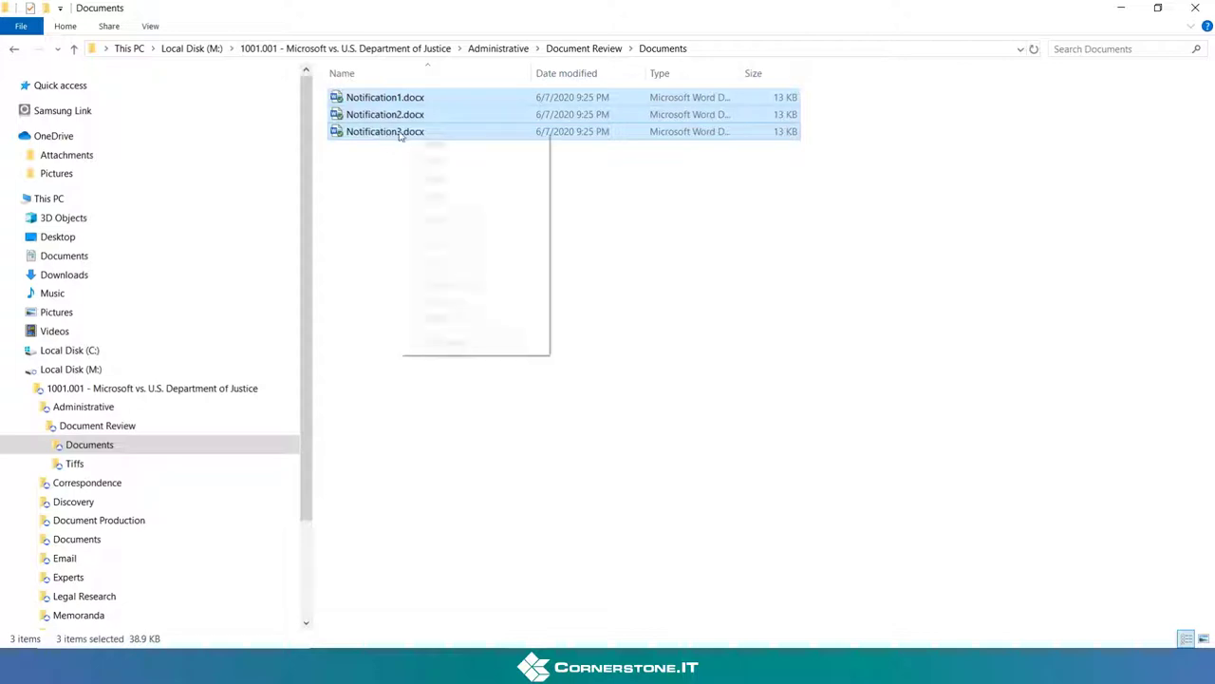
{"action": "mouse_move", "coordinate": [464, 222]}
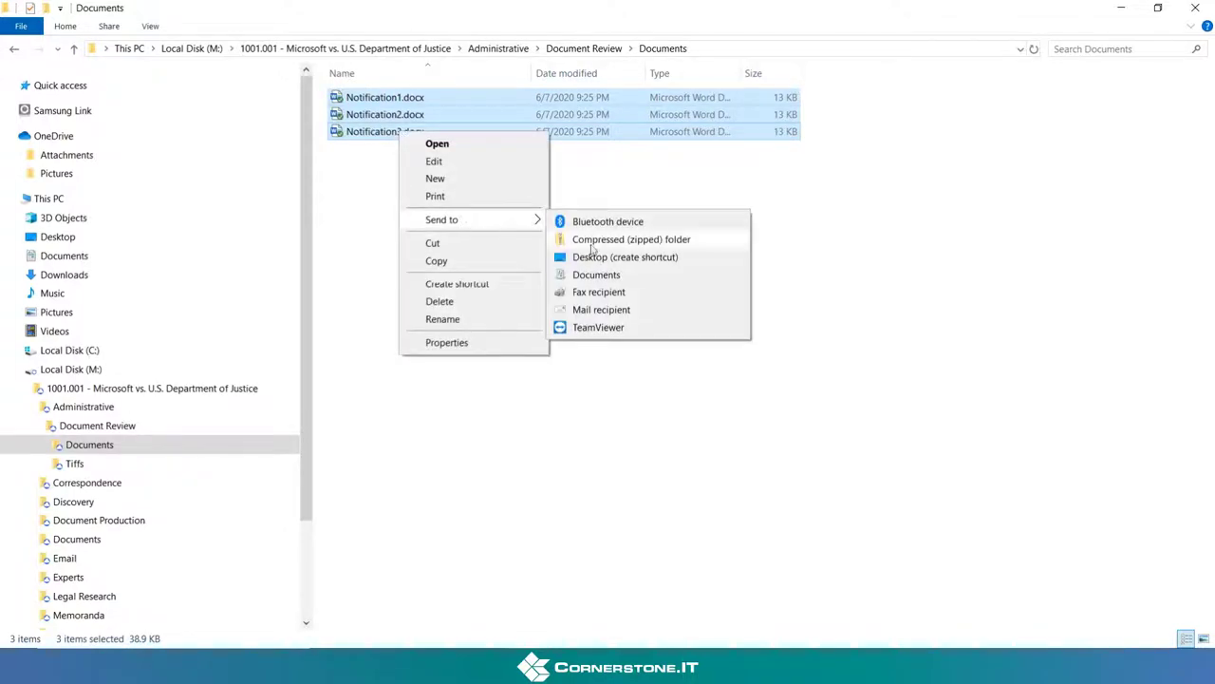
{"action": "left_click", "coordinate": [616, 243]}
{"action": "left_click", "coordinate": [714, 334]}
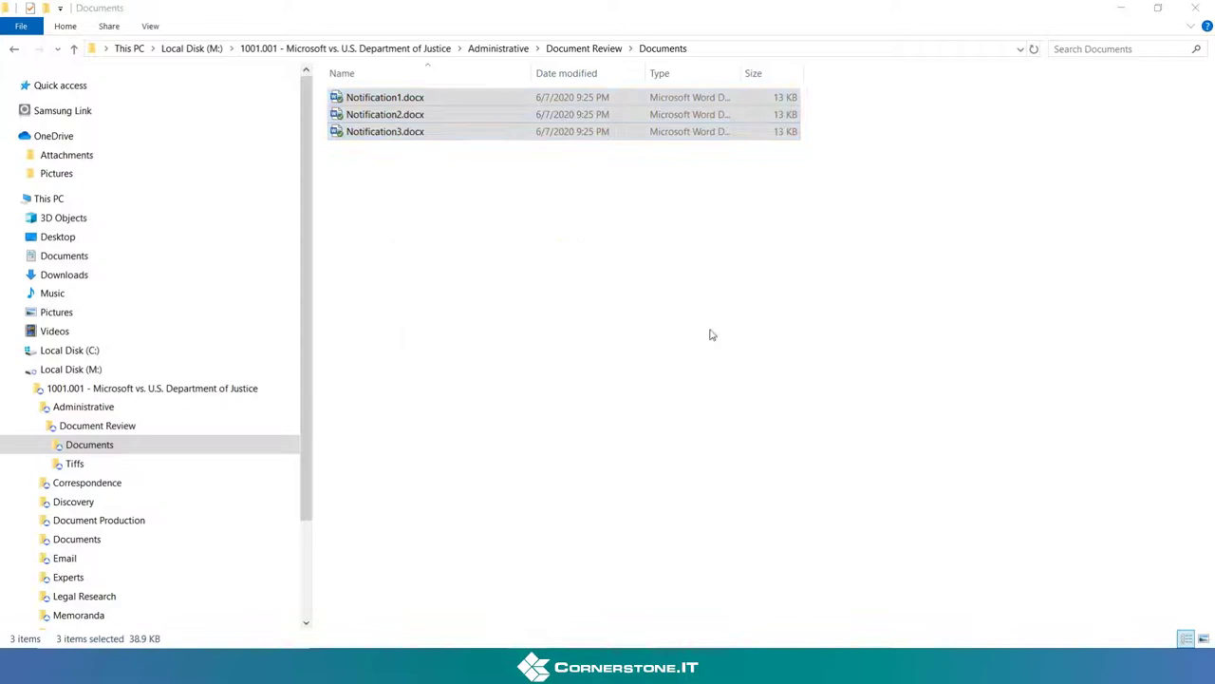
{"action": "left_click", "coordinate": [627, 356]}
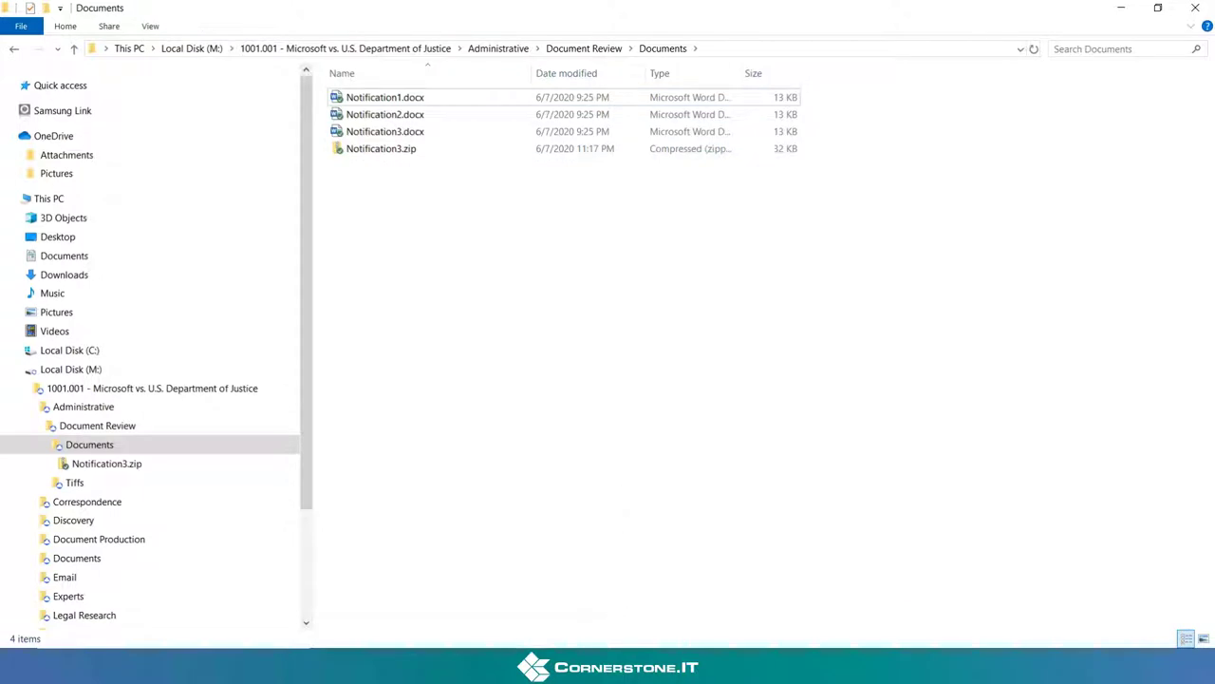
- Check Administrative > Document Review > Documents in iManage Work for the zip file, and return to Notification3.zip in File Explorer
{"action": "left_click", "coordinate": [365, 579]}
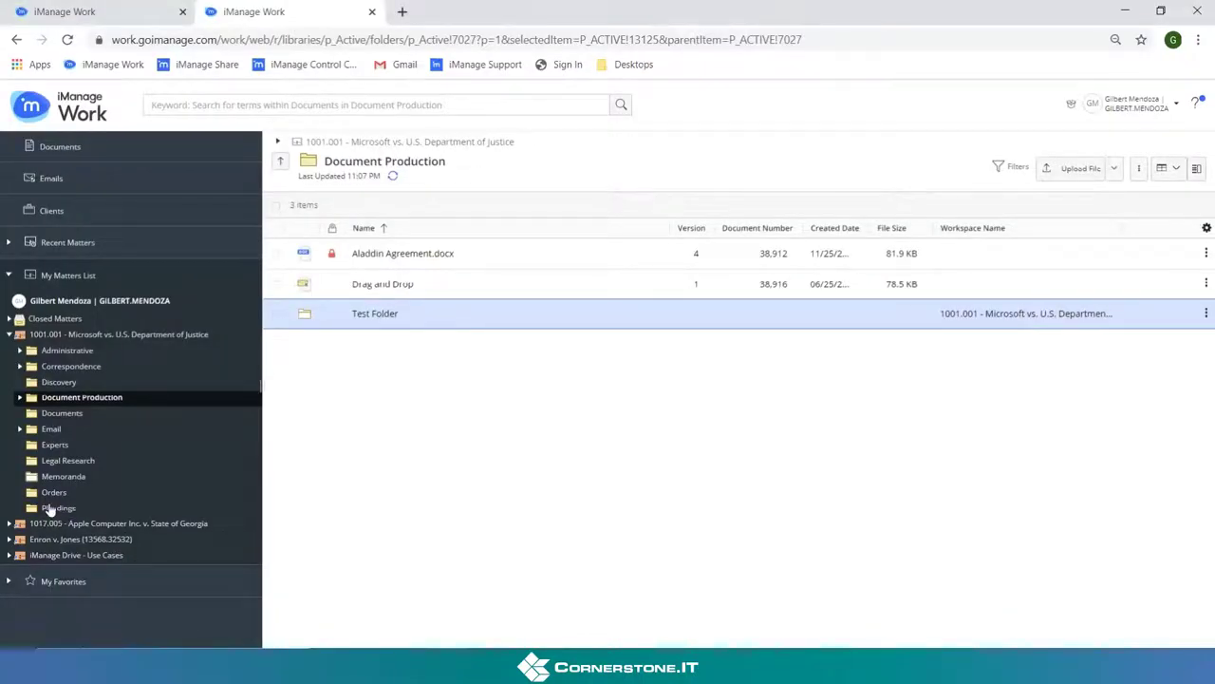
{"action": "left_click", "coordinate": [55, 352]}
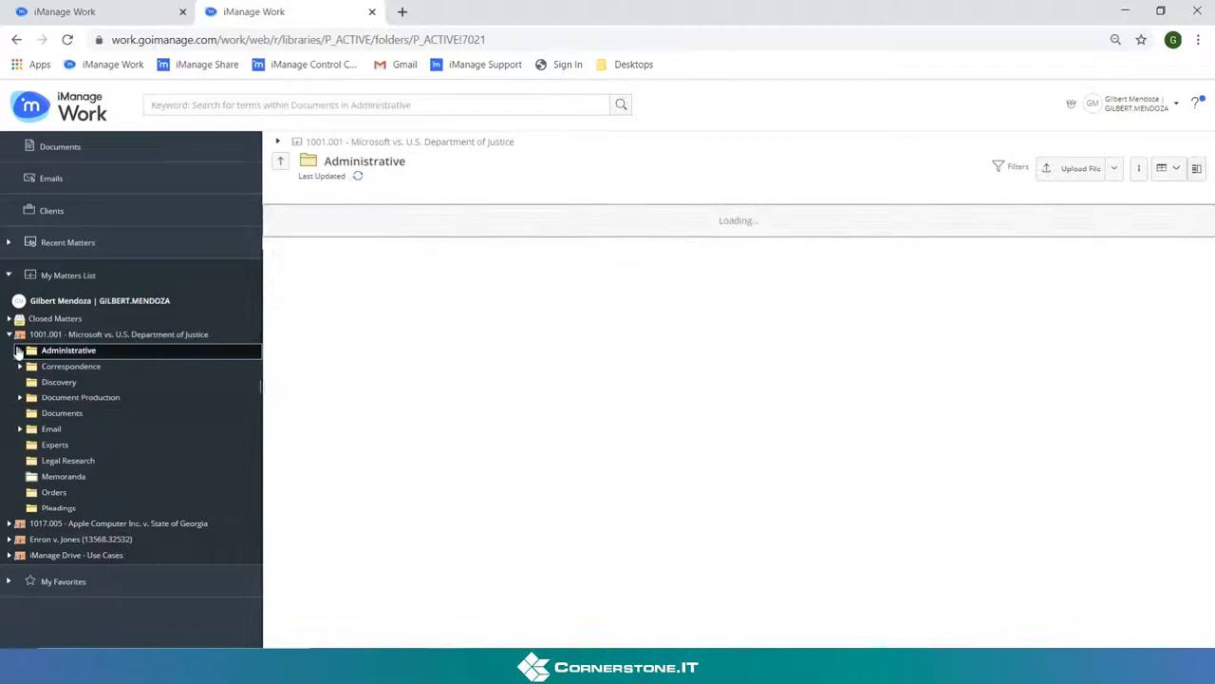
{"action": "left_click", "coordinate": [19, 351]}
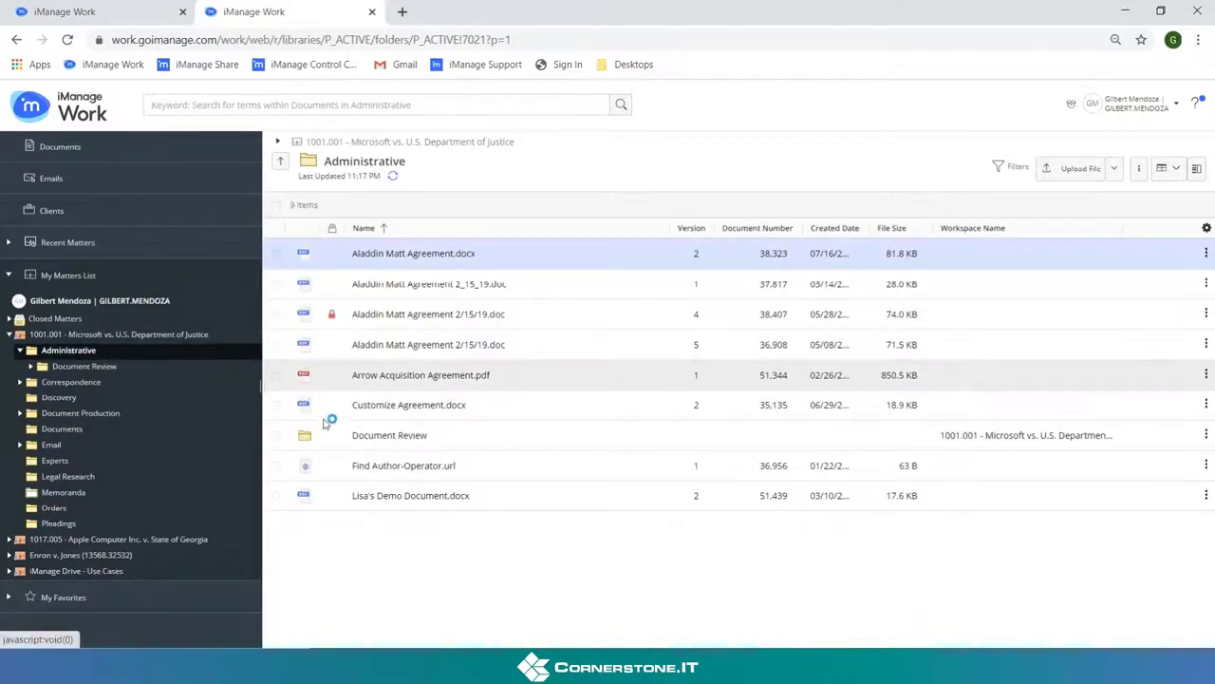
{"action": "left_click", "coordinate": [363, 438]}
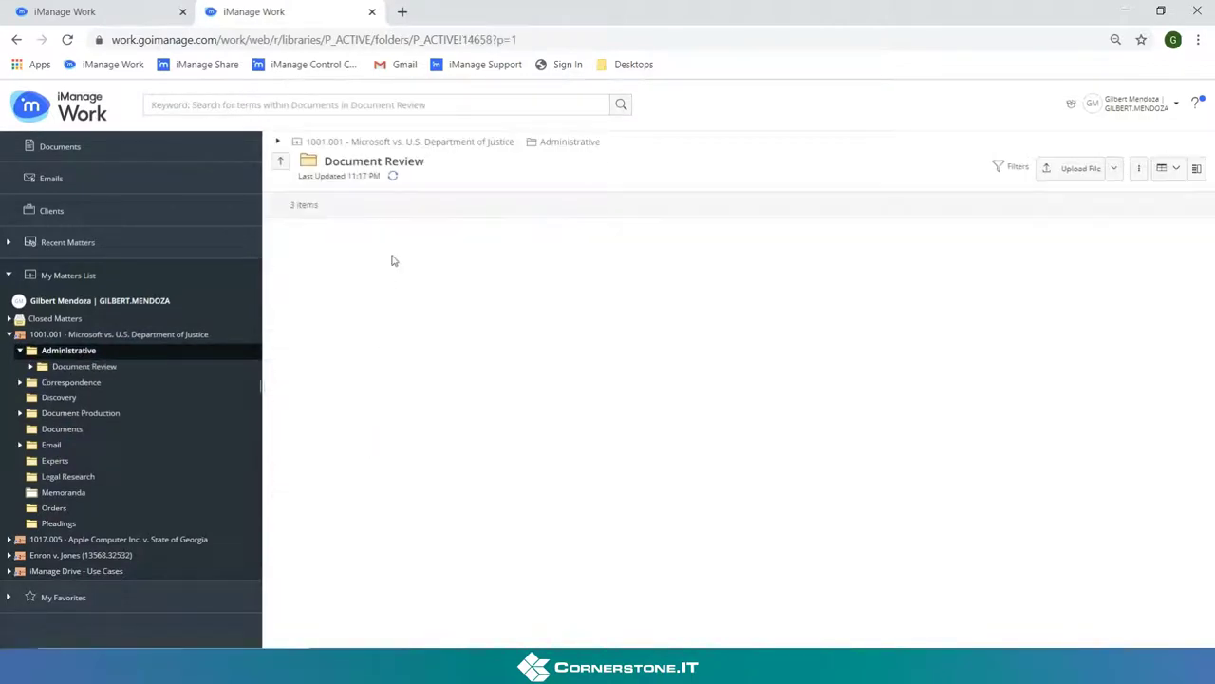
{"action": "left_click", "coordinate": [388, 253]}
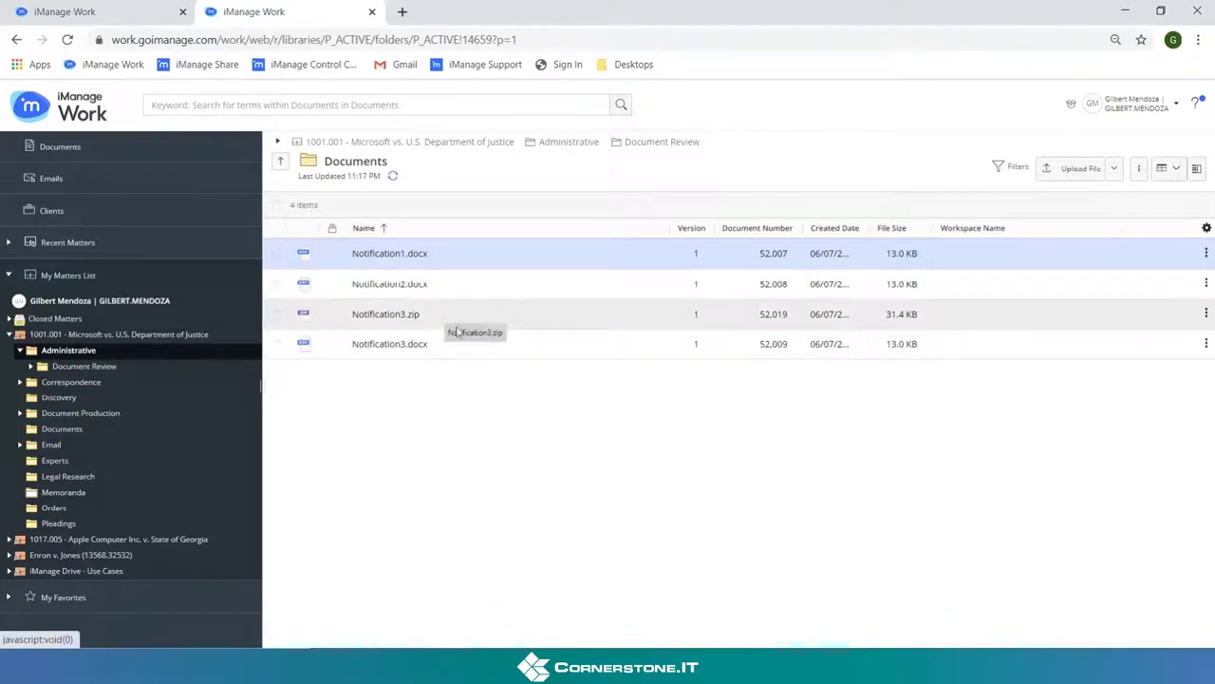
{"action": "key", "text": "alt+Tab"}
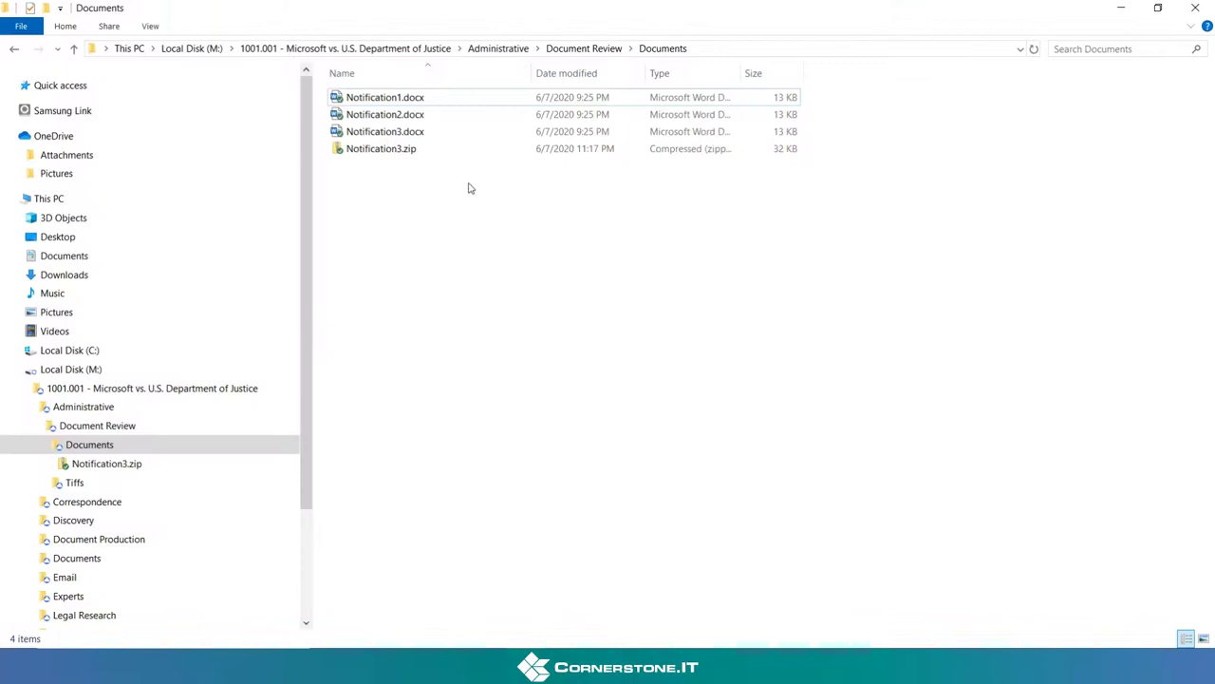
{"action": "left_click", "coordinate": [401, 154]}
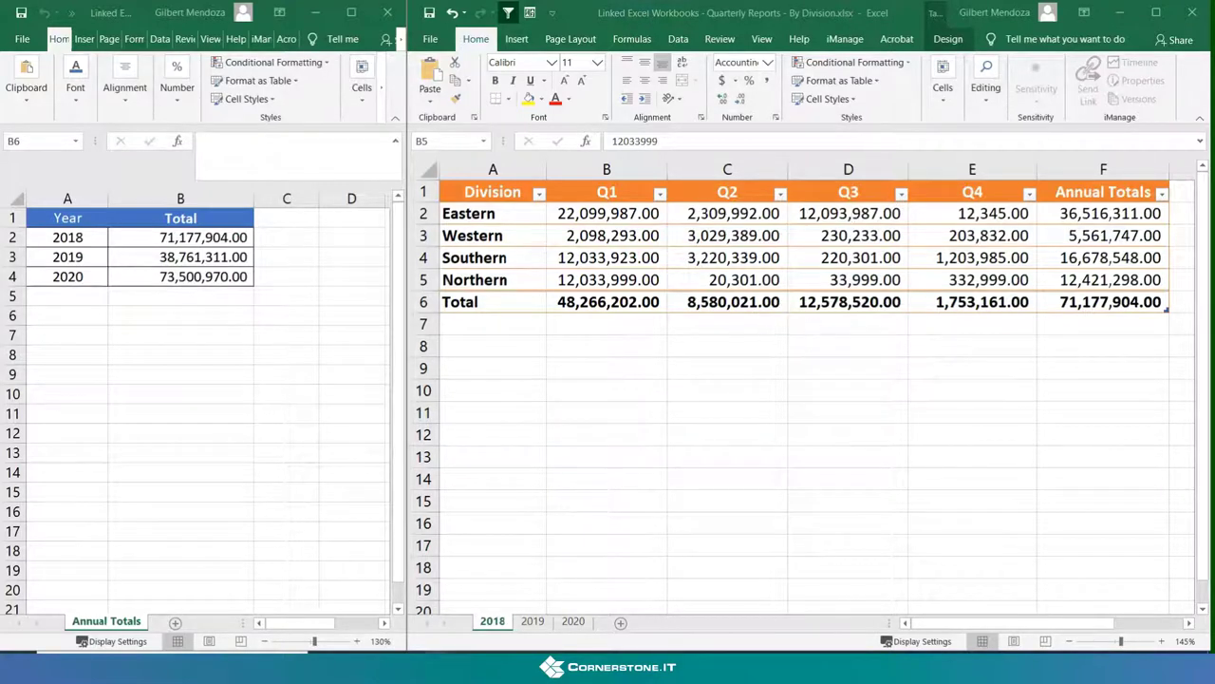
- Review the 2020, 2019 and 2018 sheets of the quarterly reports workbook and inspect the link formula in cell B2 of Annual Totals
{"action": "left_click", "coordinate": [573, 621]}
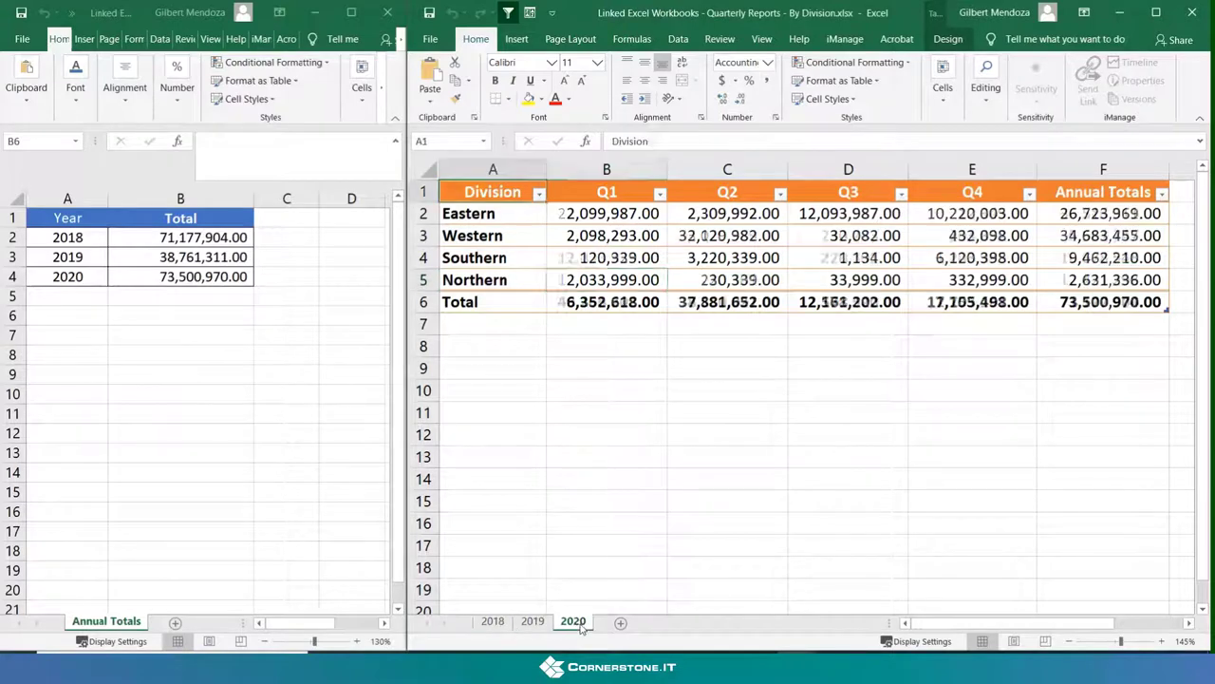
{"action": "left_click", "coordinate": [532, 621]}
{"action": "left_click", "coordinate": [491, 621]}
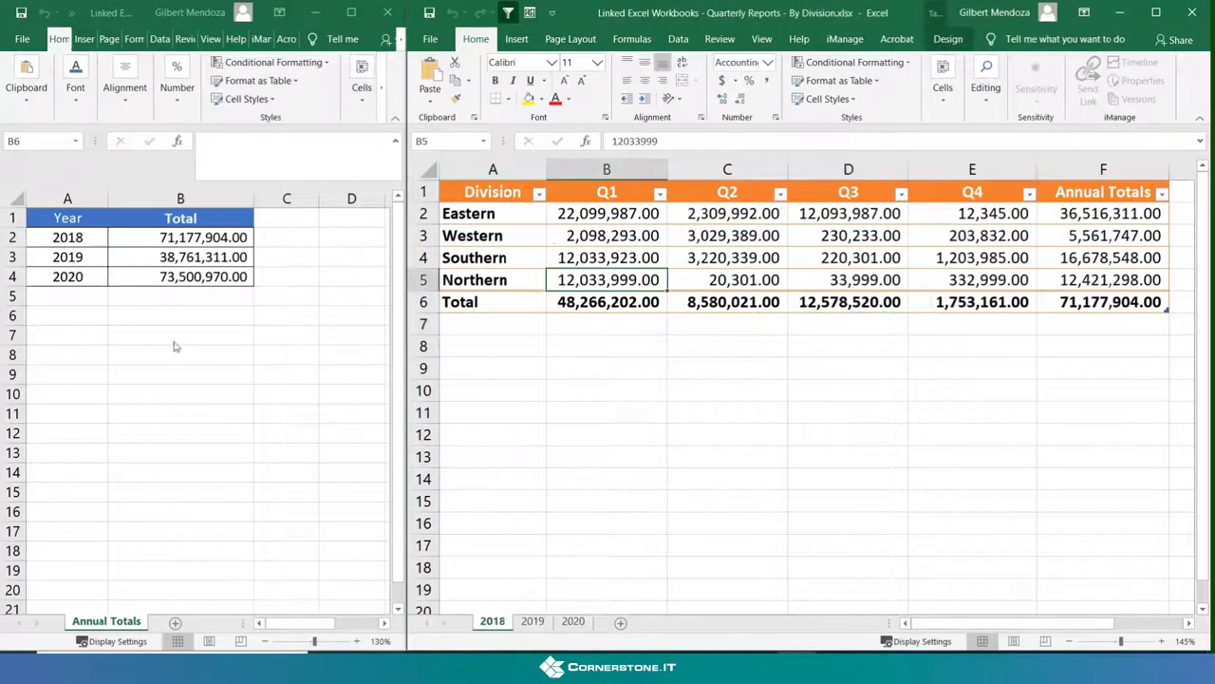
{"action": "left_click", "coordinate": [217, 237]}
{"action": "left_click", "coordinate": [214, 237]}
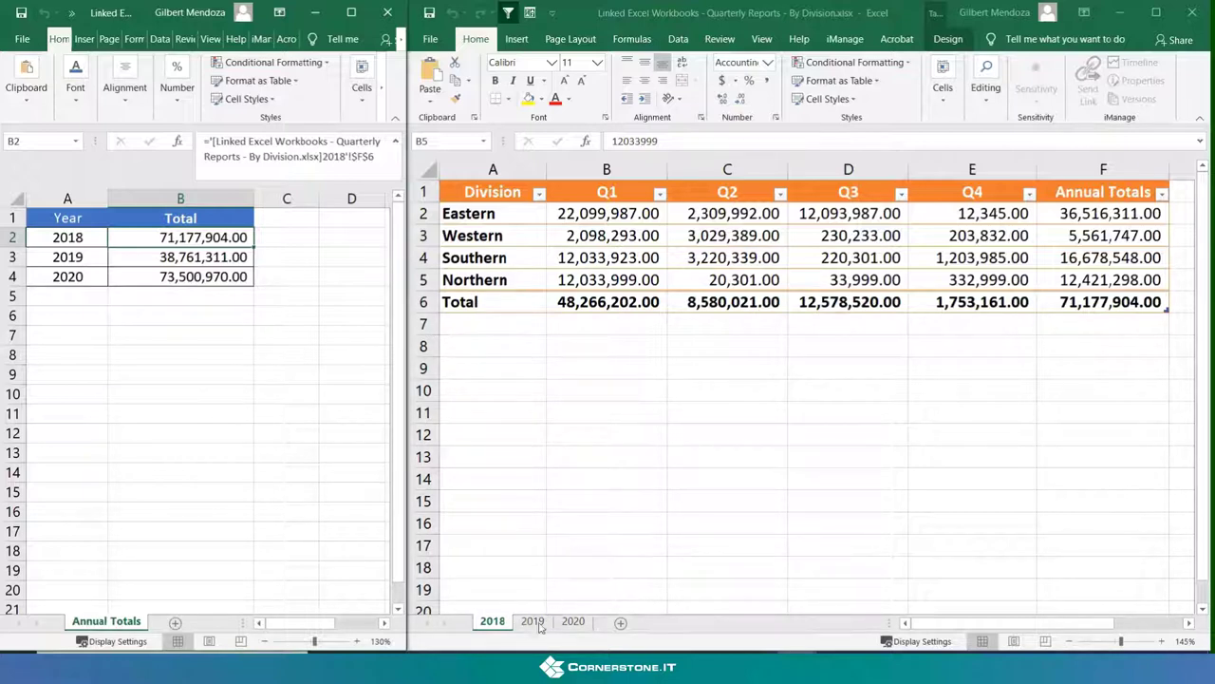
- Compare the Administration/Billing folder of iManage Drive - Use Cases in iManage Work with its AdministrationBilling counterpart on the M: drive in File Explorer
{"action": "mouse_move", "coordinate": [465, 669]}
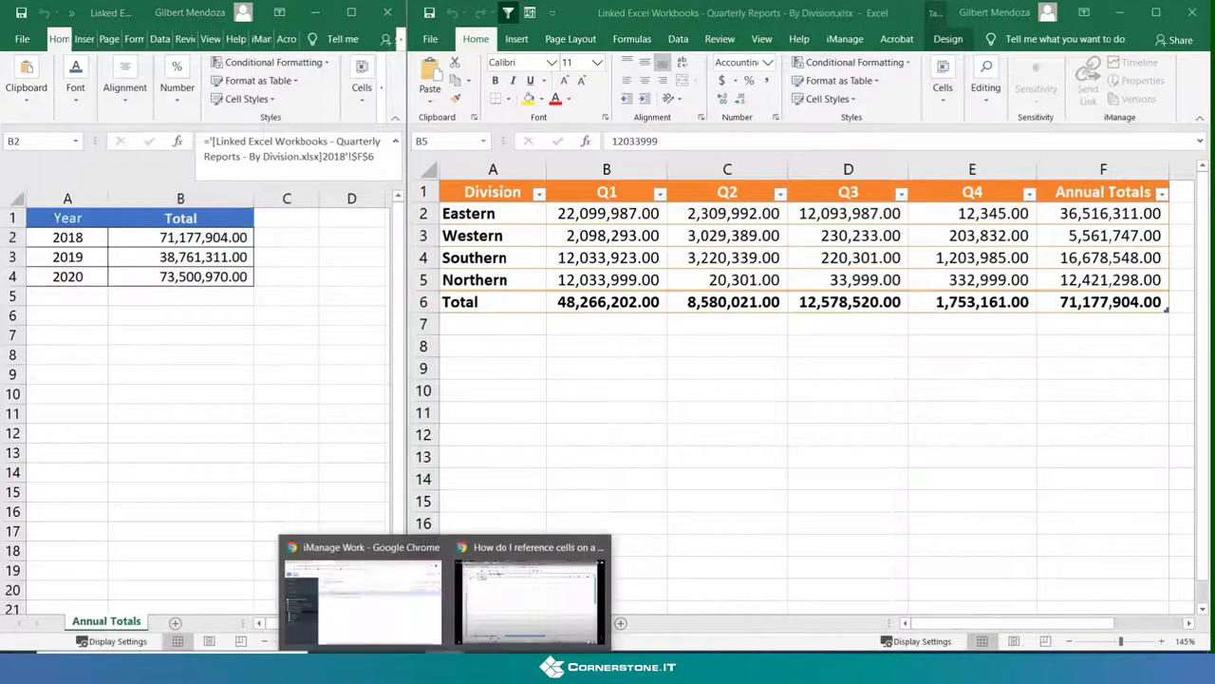
{"action": "left_click", "coordinate": [361, 584]}
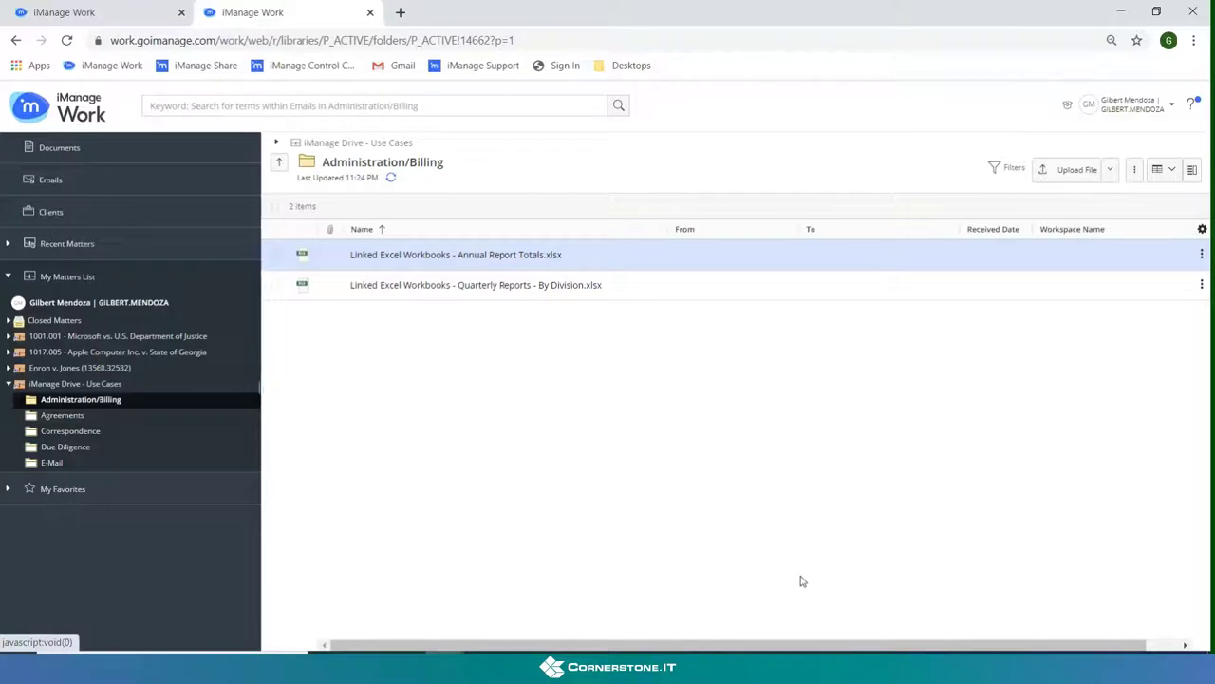
{"action": "key", "text": "alt+Tab"}
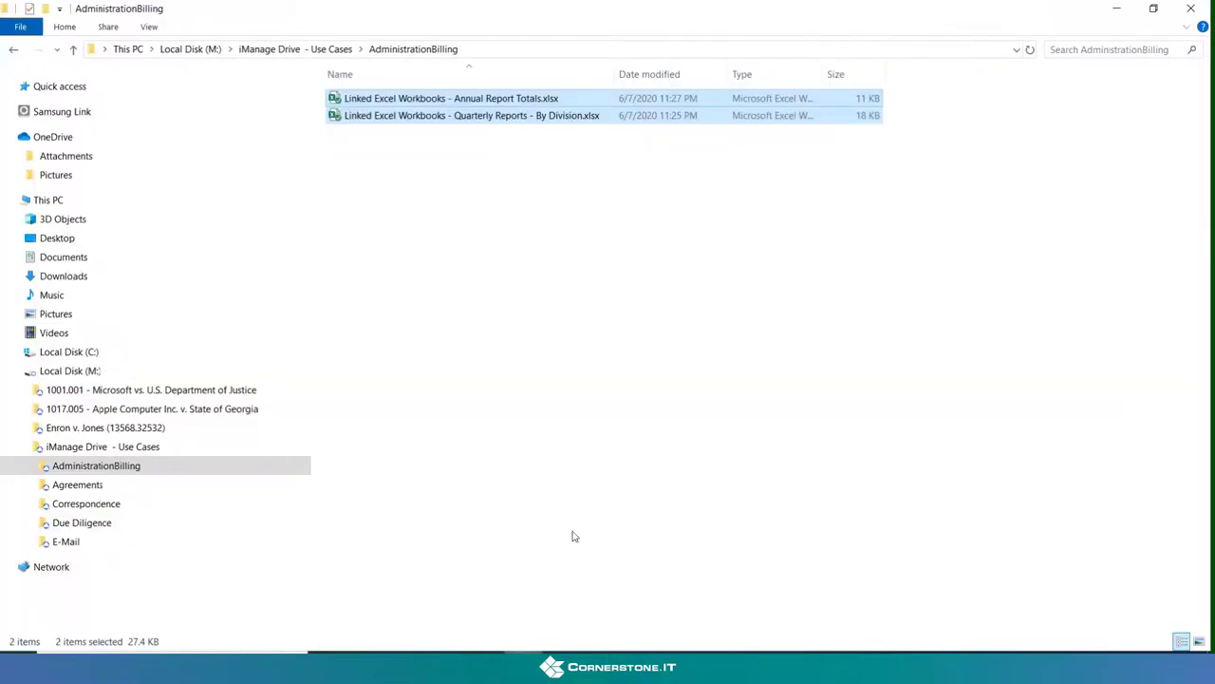
{"action": "left_click", "coordinate": [80, 448]}
{"action": "left_click", "coordinate": [88, 467]}
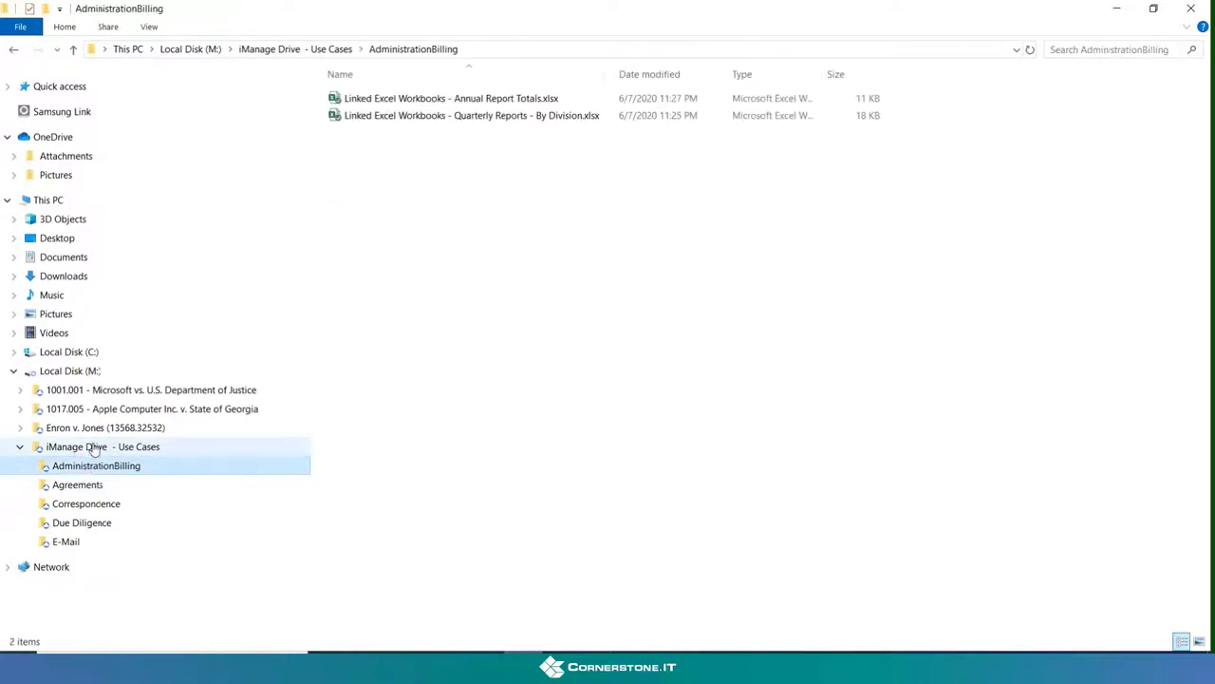